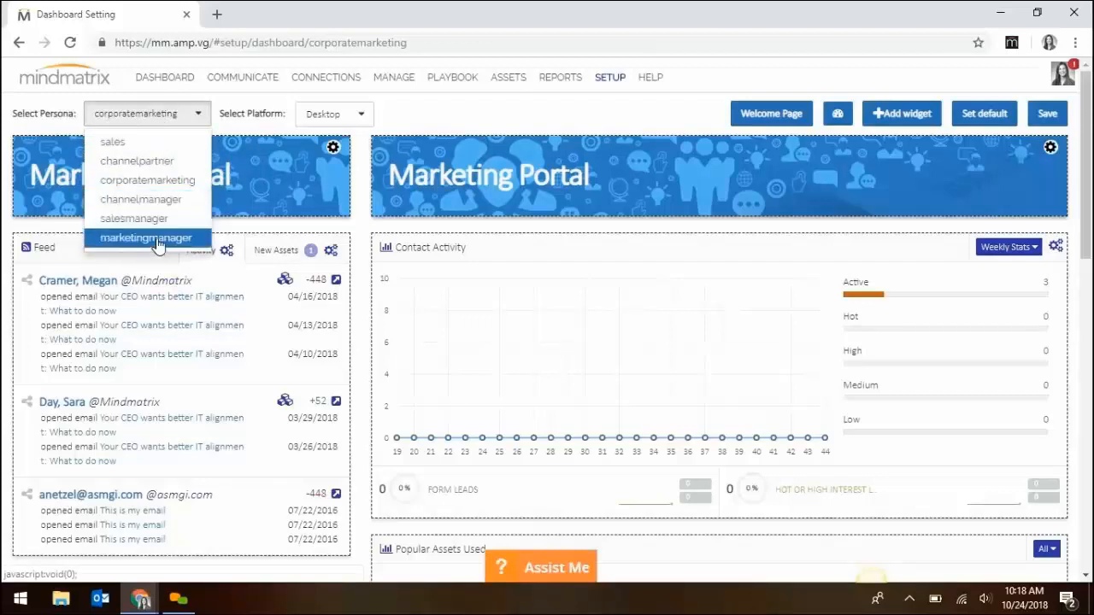
Step: Load the channelmanager persona's dashboard, and switch the setup to the channelpartner persona with the option_c layout
click(150, 201)
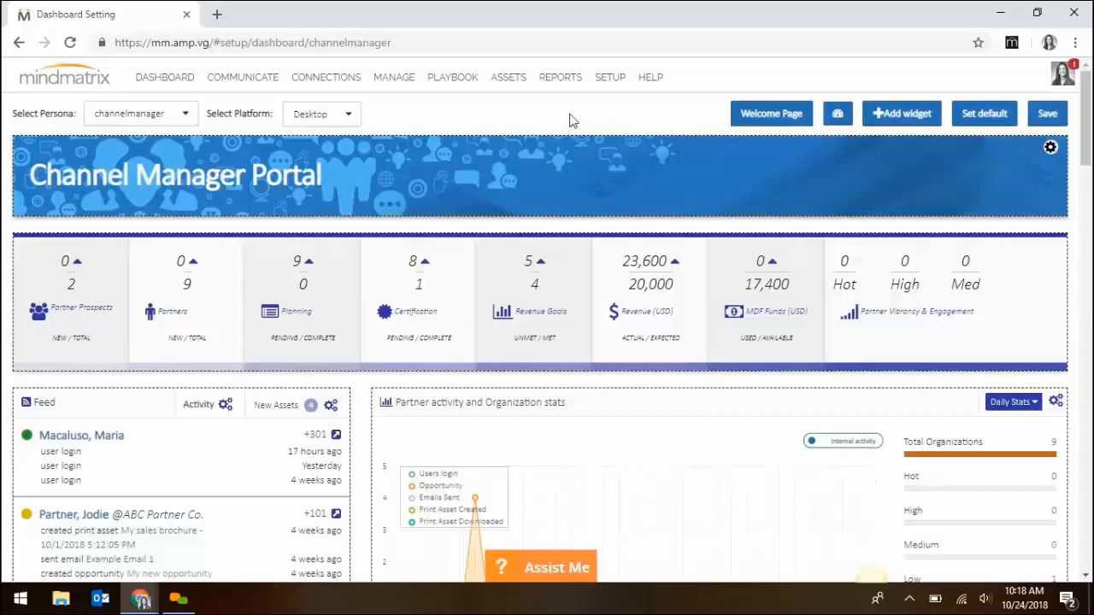
click(171, 120)
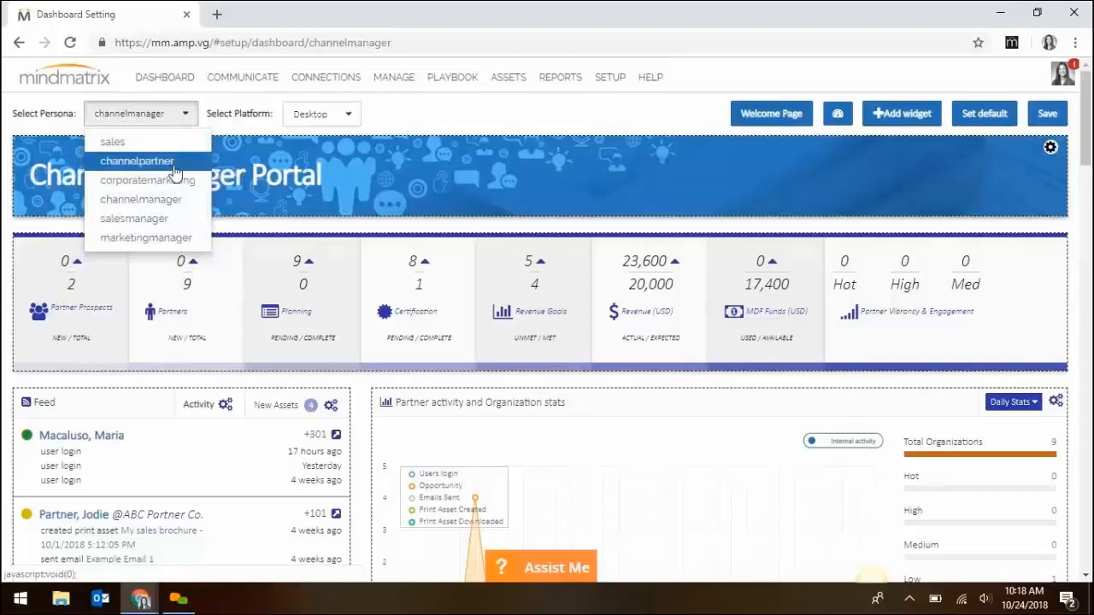
click(173, 164)
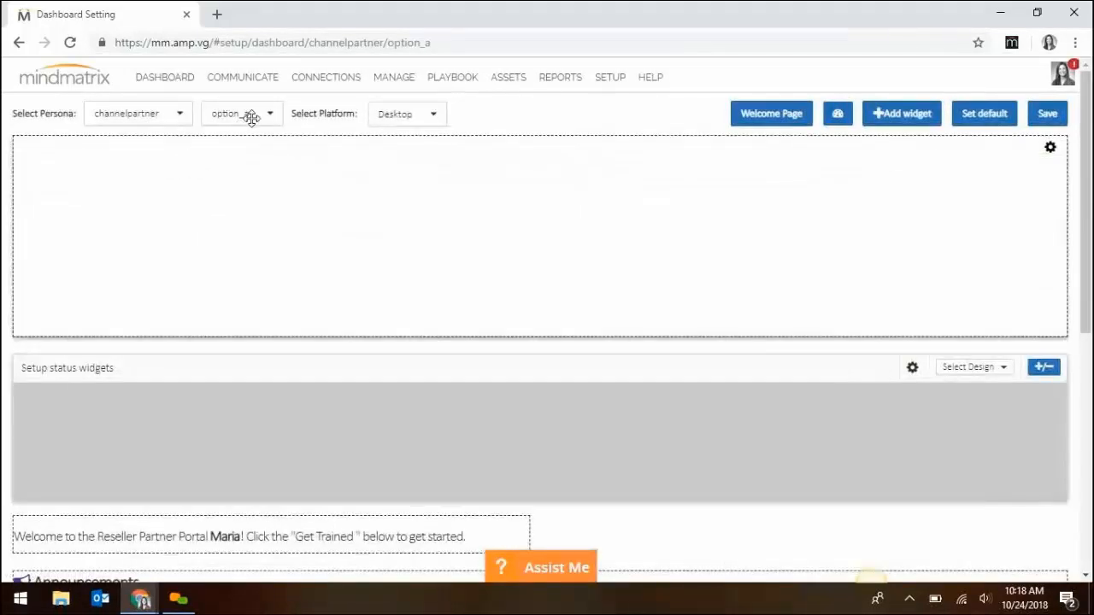
click(263, 121)
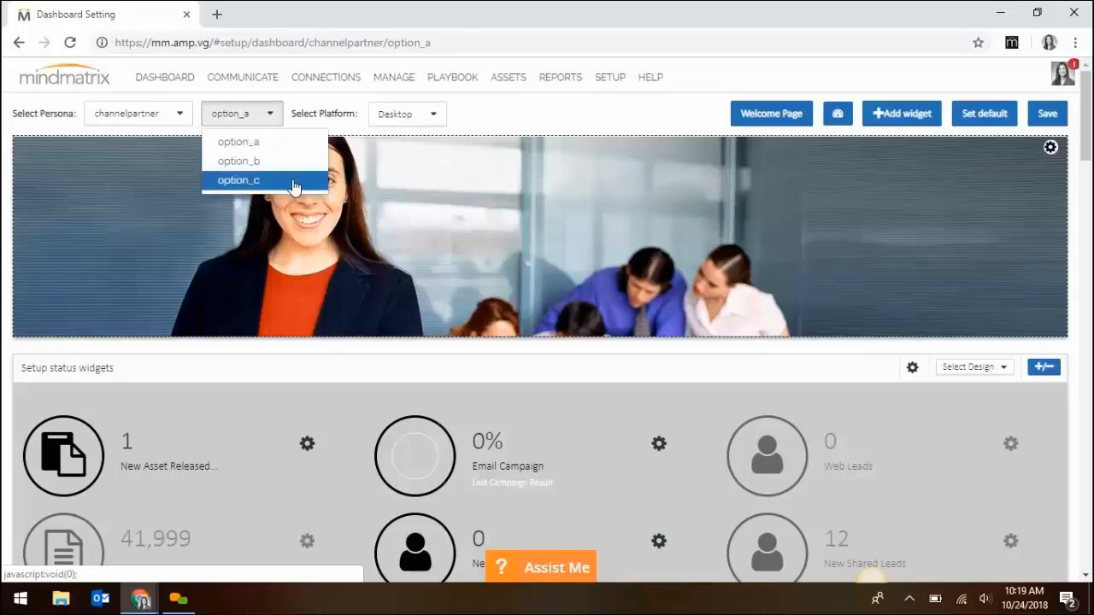
click(294, 183)
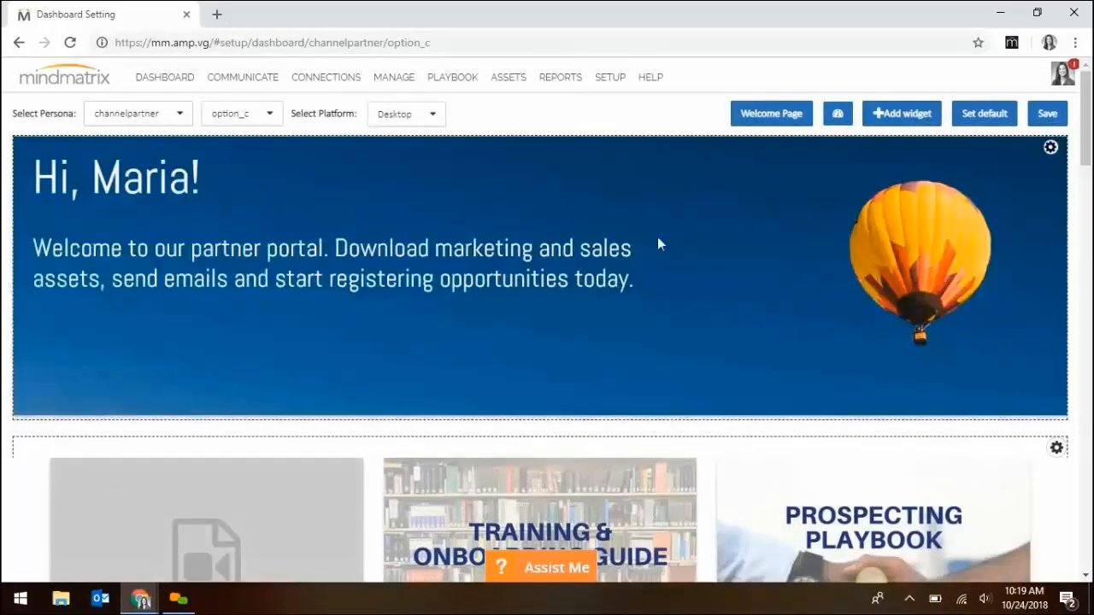
Step: Try adding Web banner 2 to the welcome banner's templates, deselect it, and save with only Web banner 1 selected
click(1051, 149)
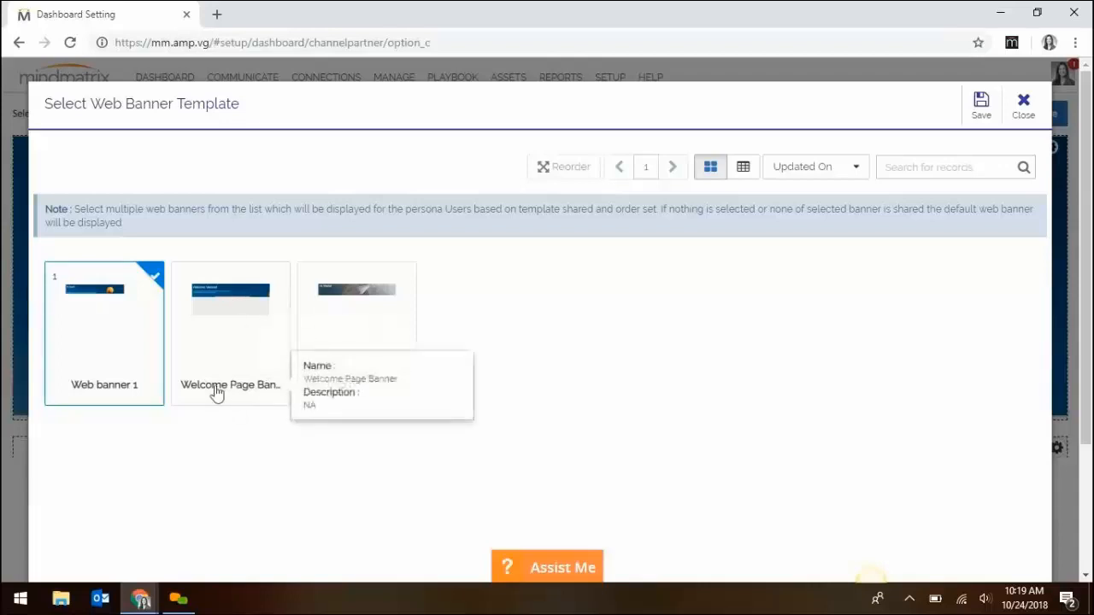
click(362, 301)
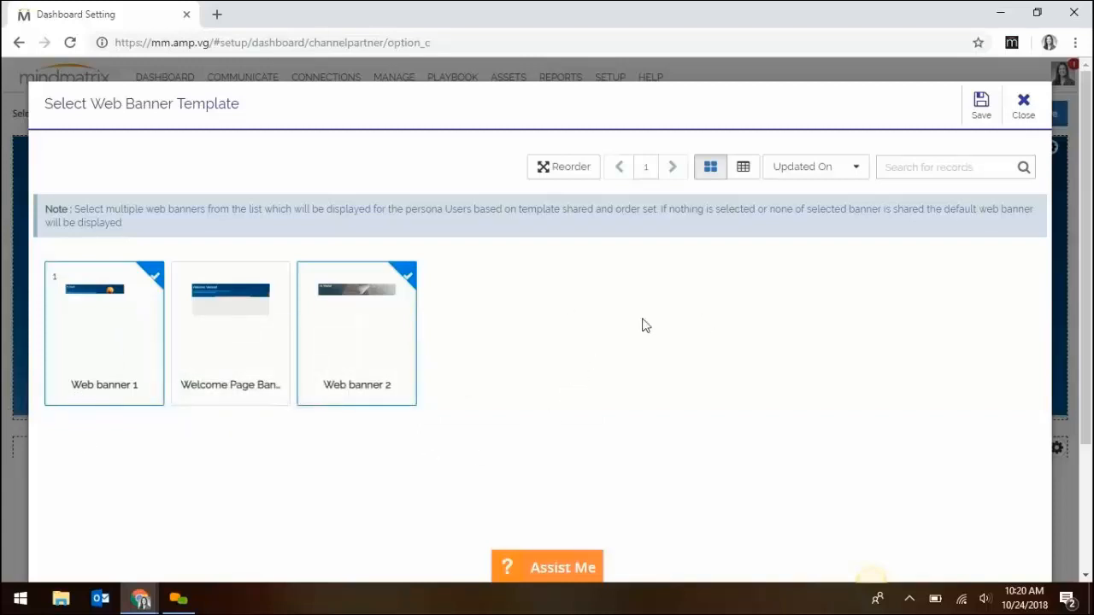
click(363, 295)
scroll(715, 369, down, 3)
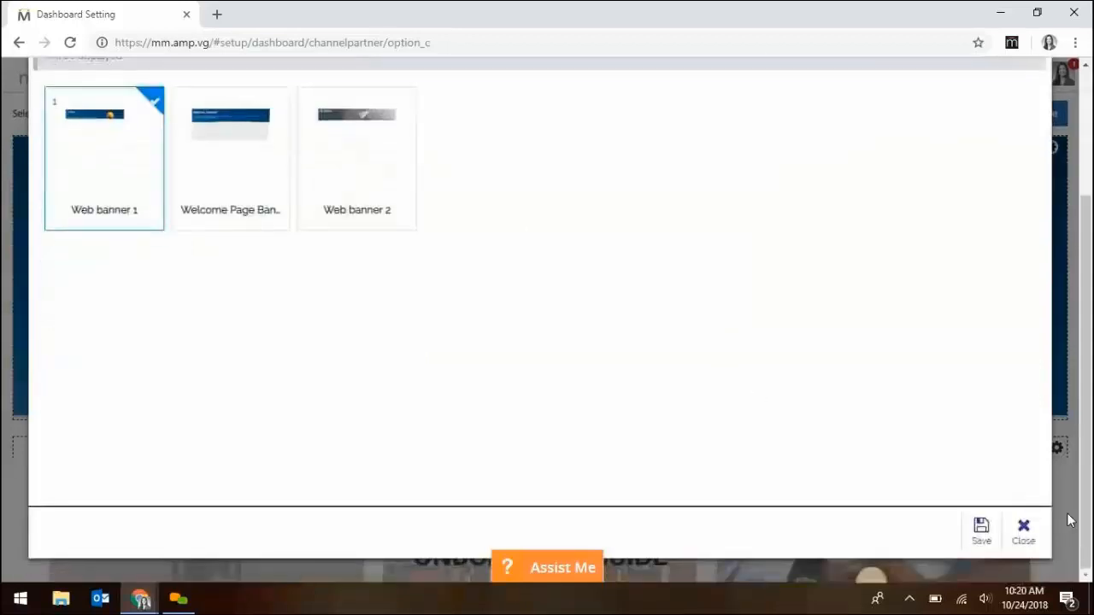
click(981, 530)
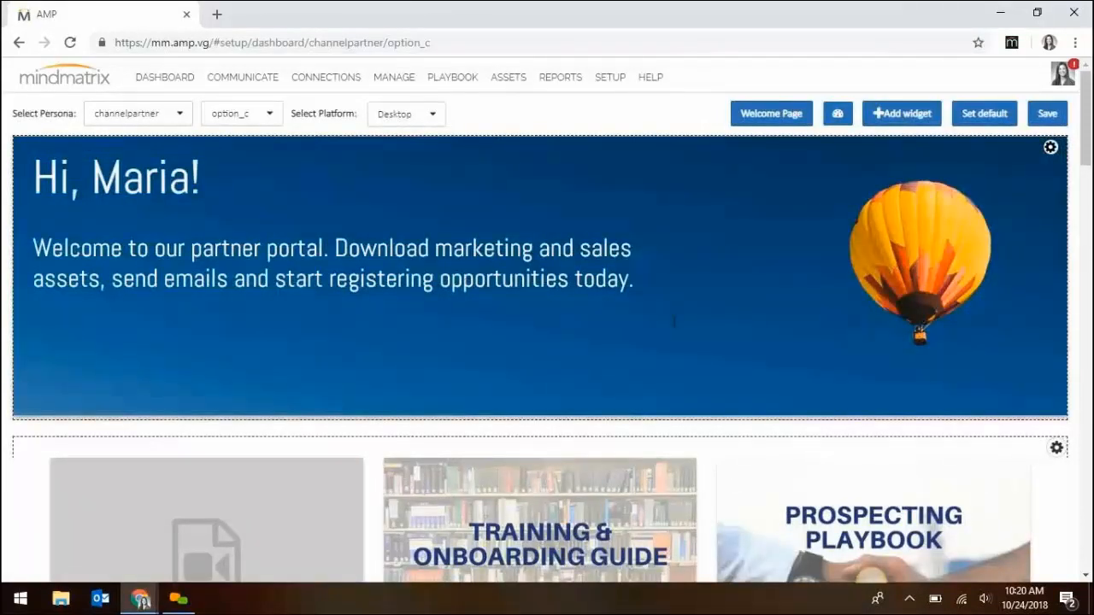
Step: Move the playbook carousel widget to the very top of the dashboard, above the welcome banner
scroll(778, 315, down, 2)
scroll(781, 318, down, 1)
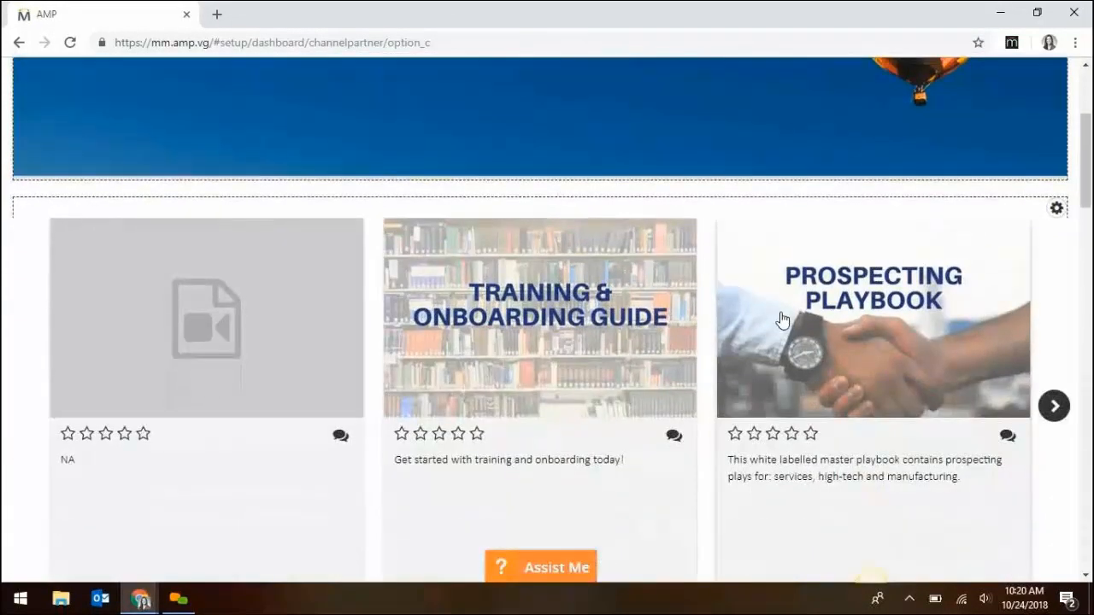
scroll(781, 319, up, 1)
drag(811, 285, 778, 132)
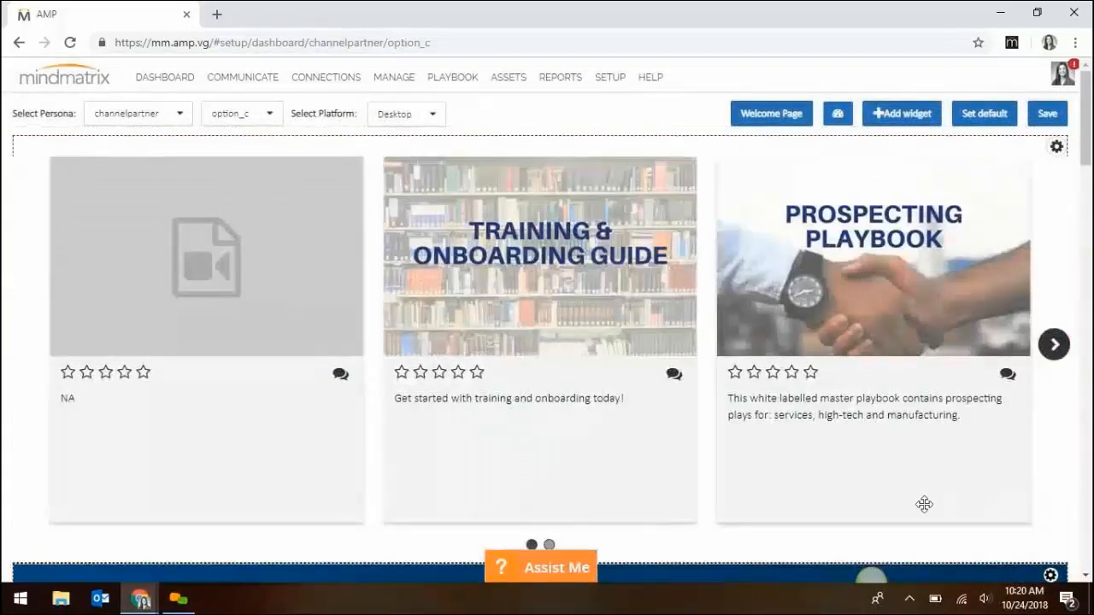
scroll(872, 505, down, 3)
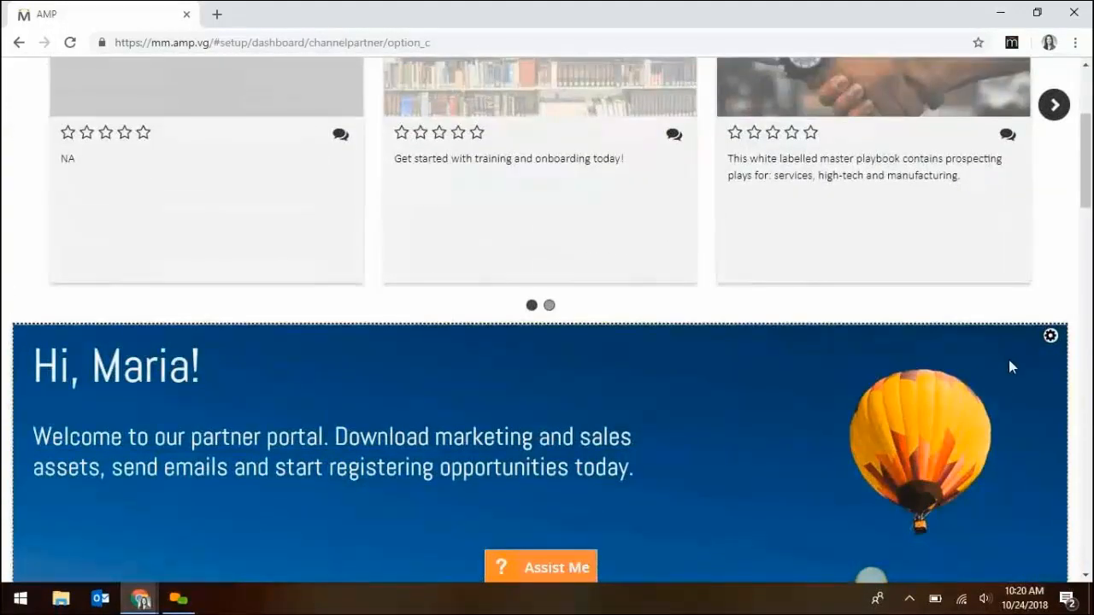
Step: Move the playbook carousel widget down below the stats rings so the welcome banner leads the dashboard
scroll(924, 313, up, 3)
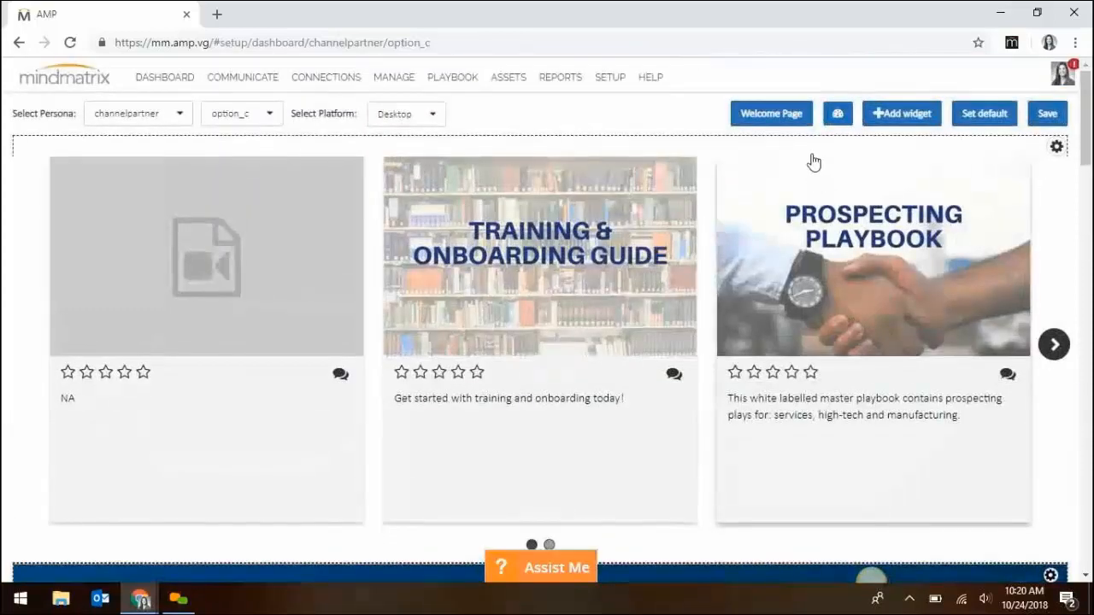
drag(815, 150, 787, 171)
scroll(764, 284, up, 7)
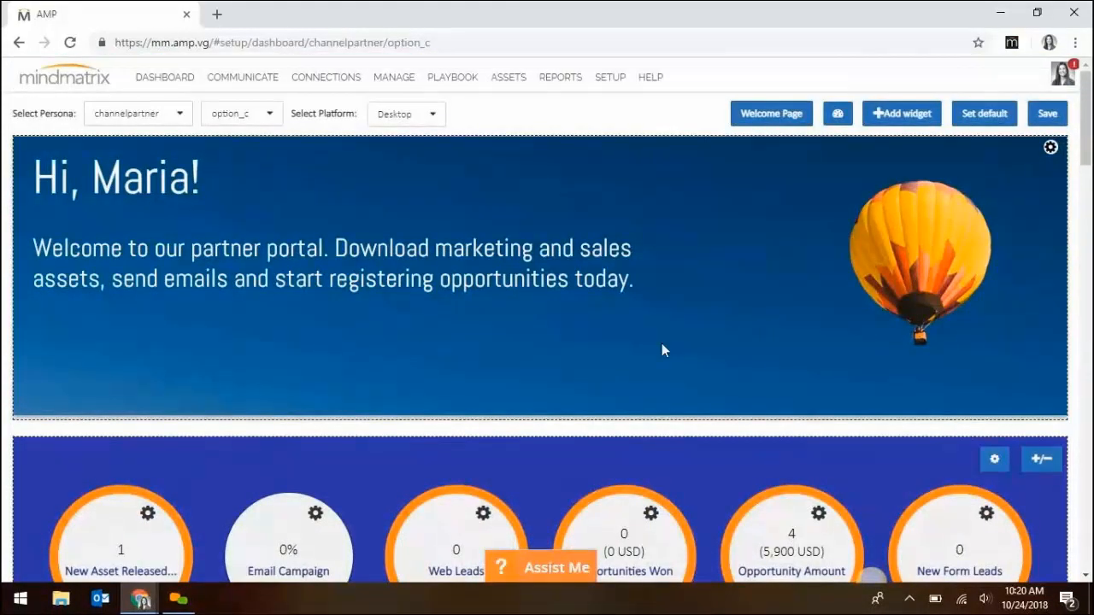
Step: Rename the new asset released stats ring to "New Content!" and save it
scroll(663, 351, down, 2)
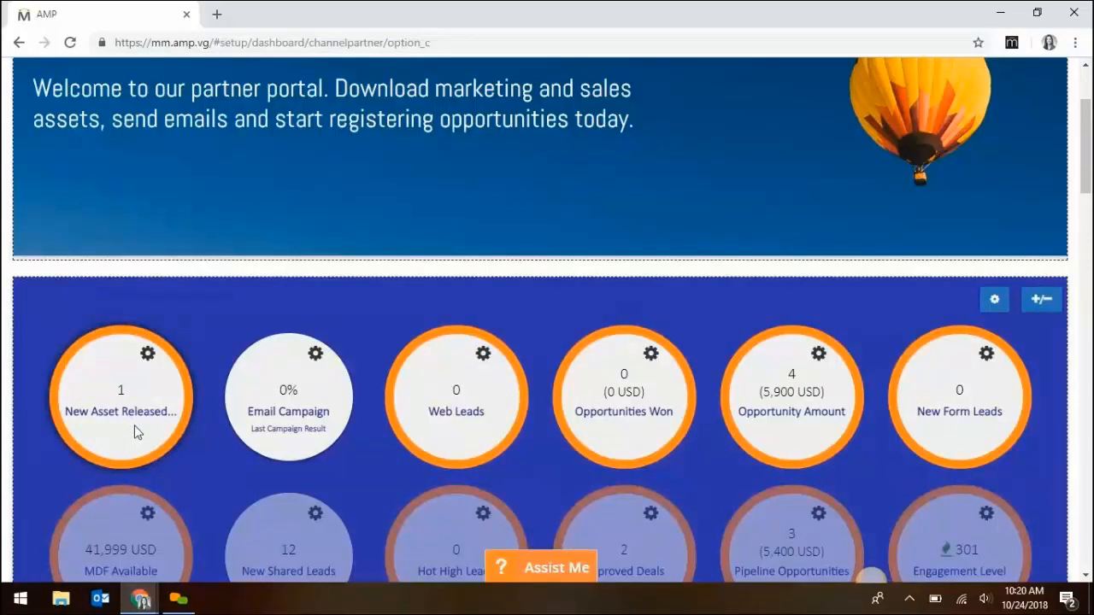
click(147, 357)
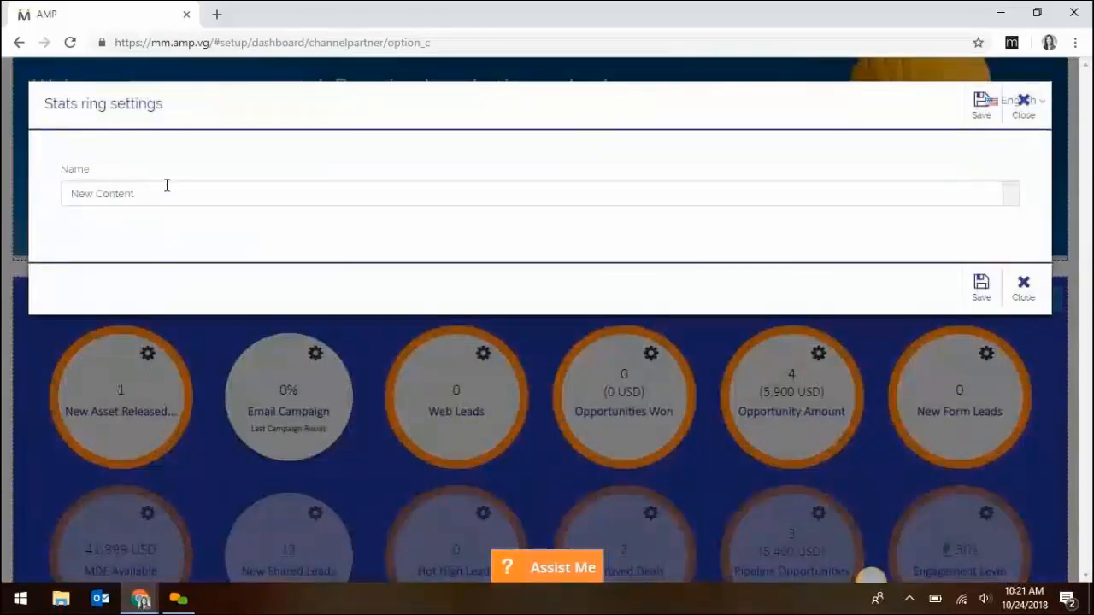
double_click(167, 186)
click(167, 186)
text(New Content!)
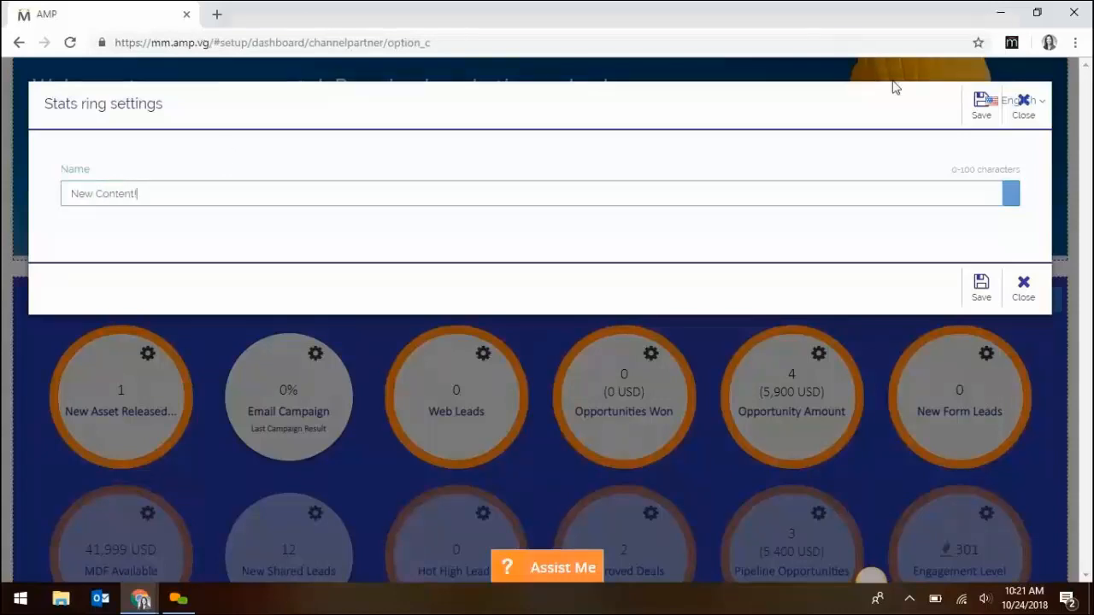
click(980, 113)
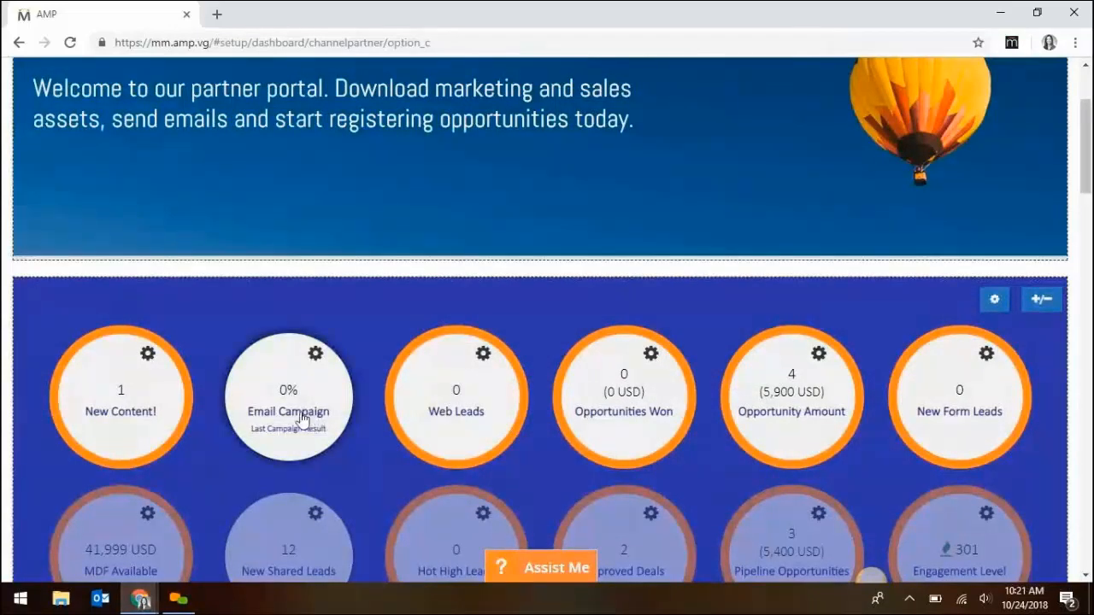
Step: Hide the Opportunities Won and Opportunity Amount stats rings and enable the Hot High Leads ring
click(1040, 301)
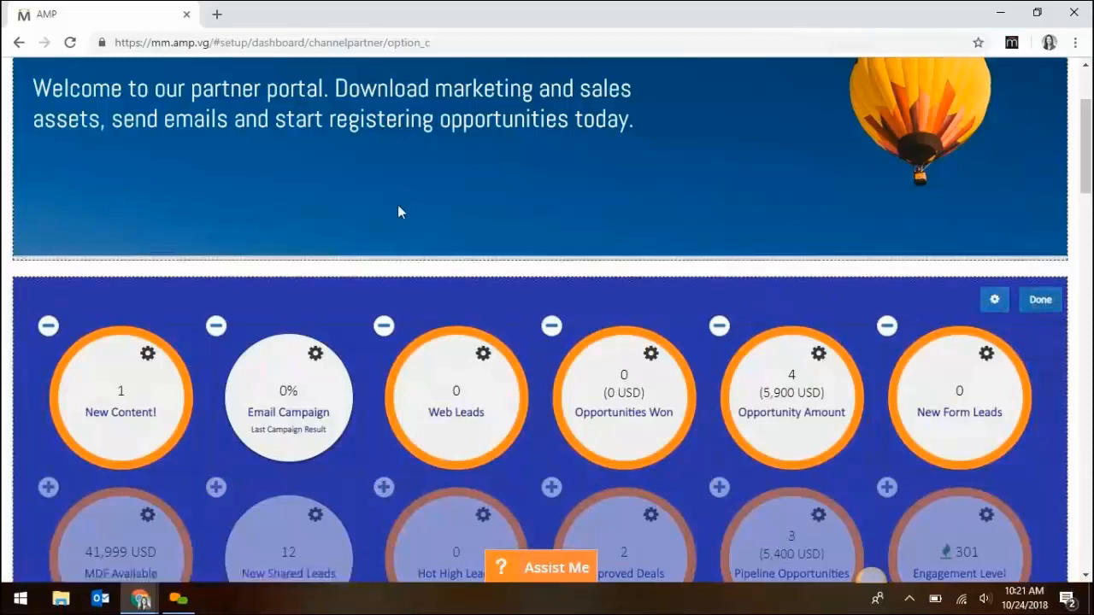
scroll(396, 210, down, 1)
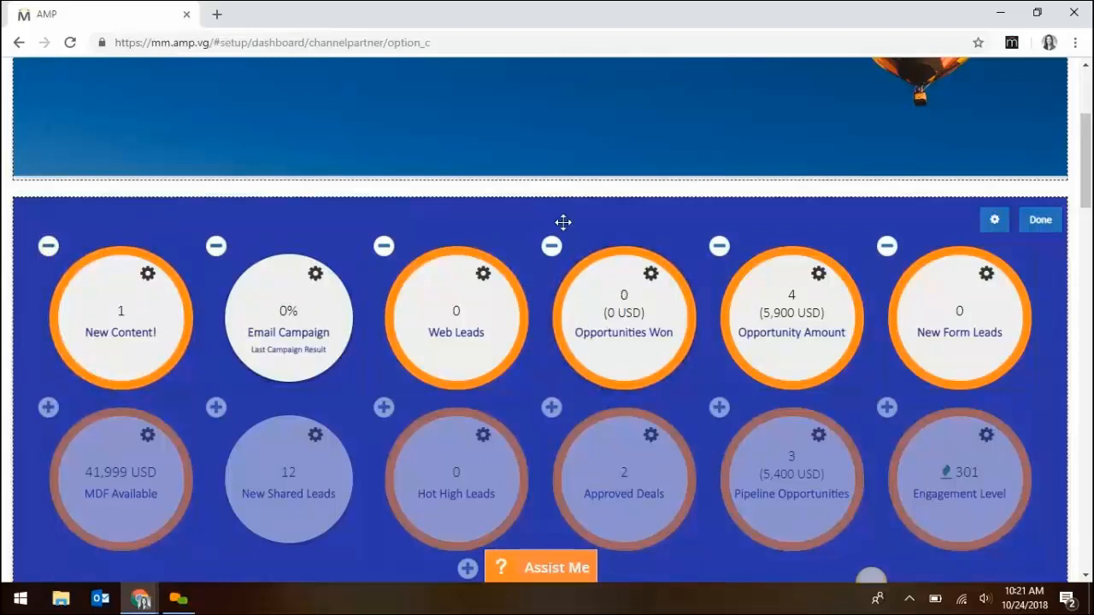
scroll(563, 222, down, 1)
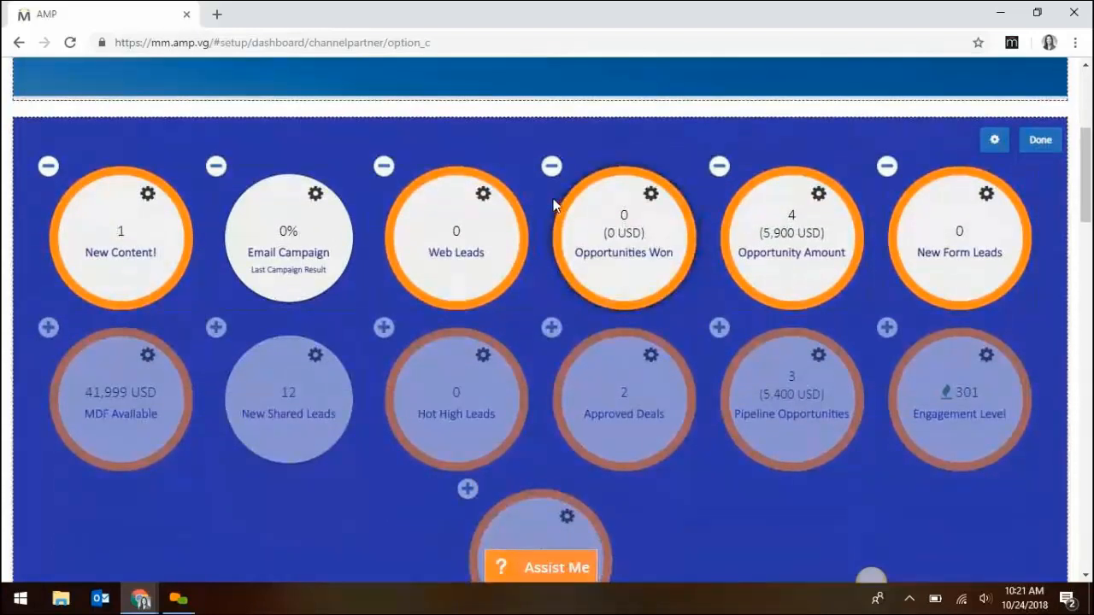
click(551, 166)
click(718, 165)
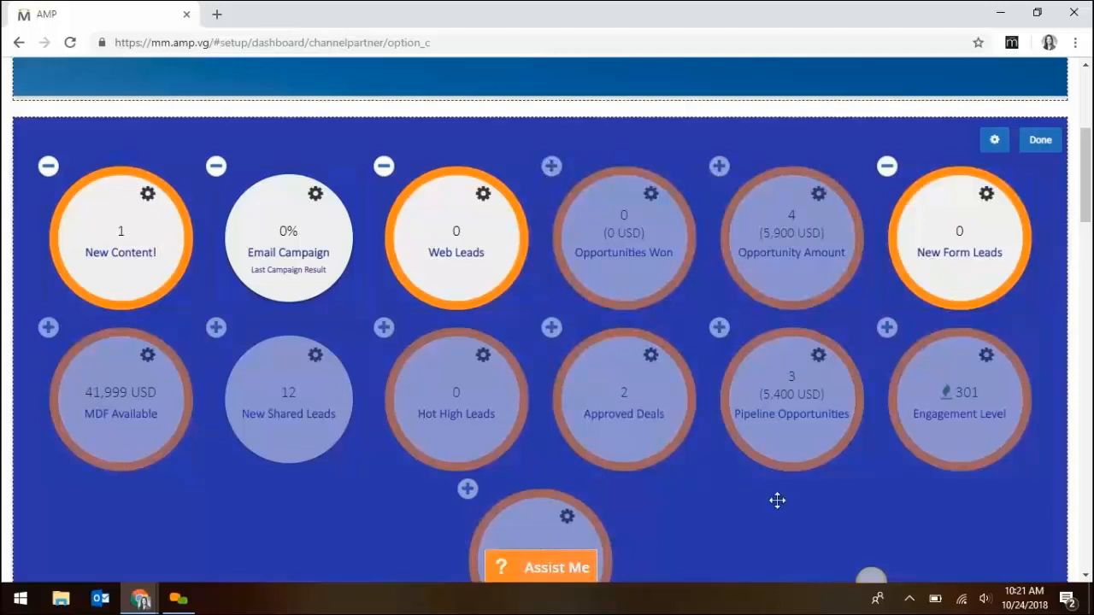
click(384, 327)
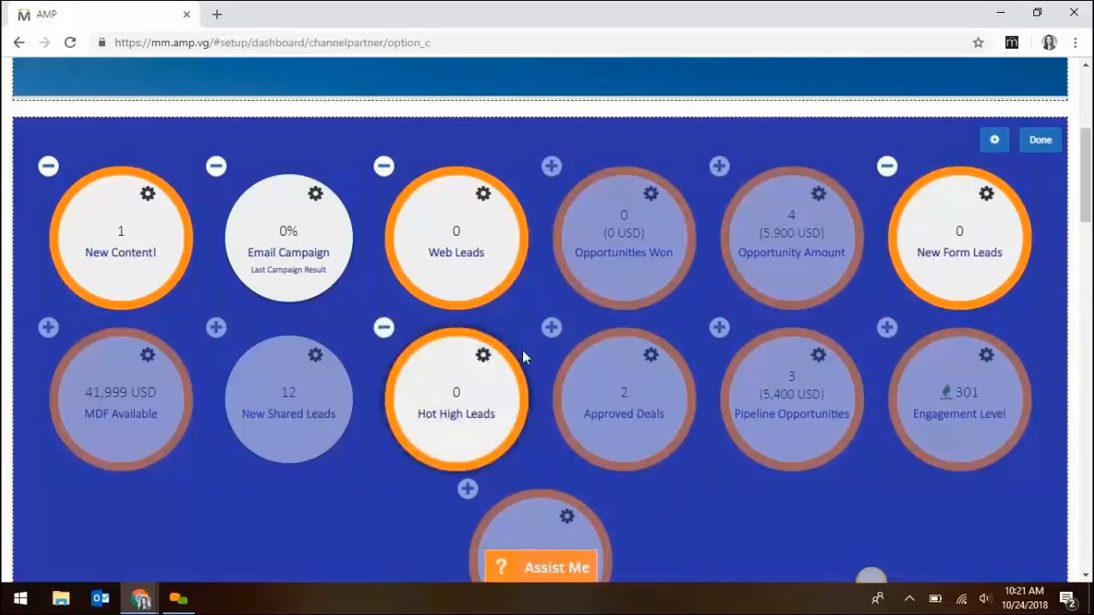
Step: Reorder the rings so Hot High Leads precedes Web Leads and New Form Leads follows it, and finish editing the rings
drag(494, 320, 513, 220)
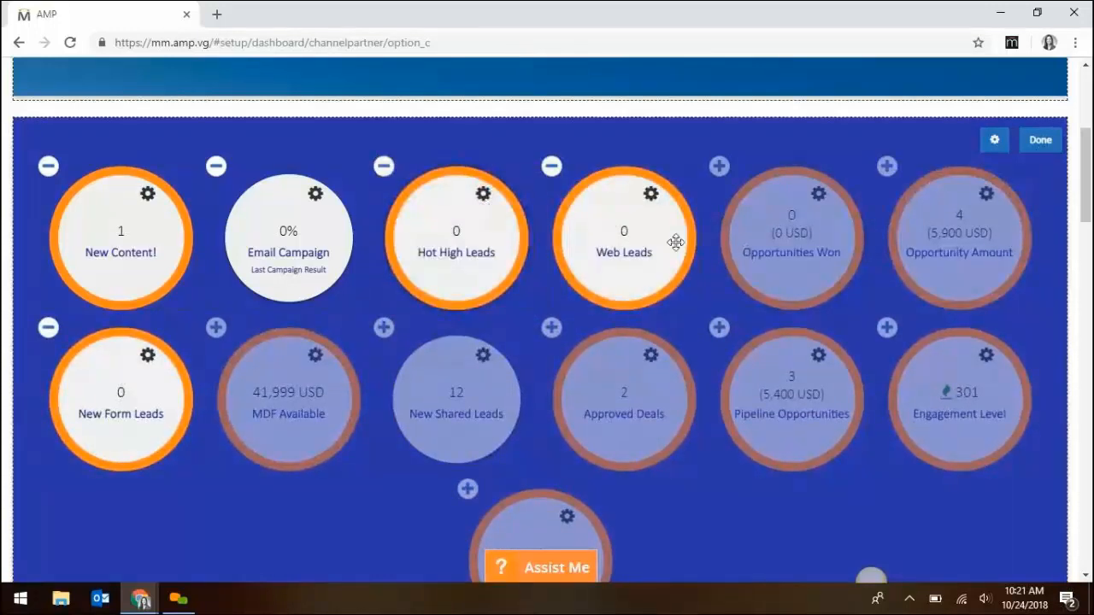
drag(147, 397, 735, 248)
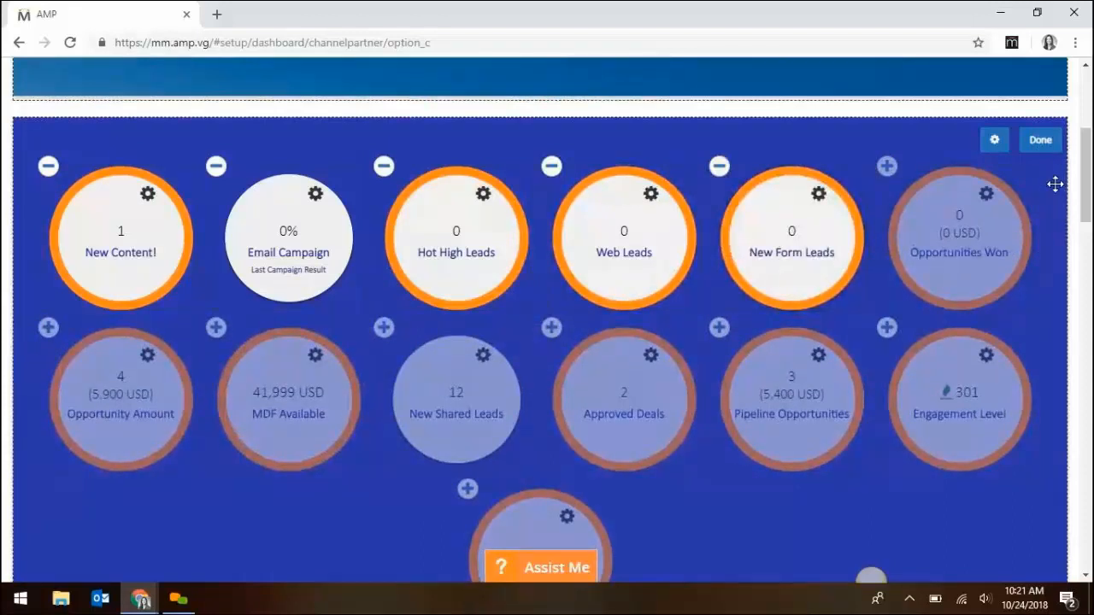
click(1043, 142)
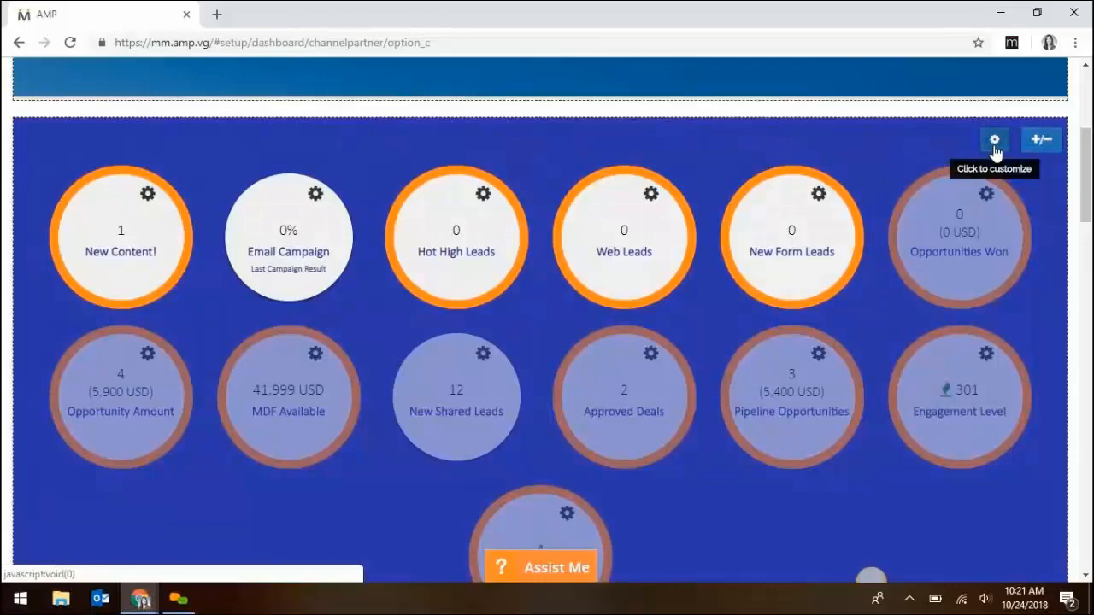
Step: Review the stats rings' inside ring, title and background color settings, and close them without saving
click(996, 141)
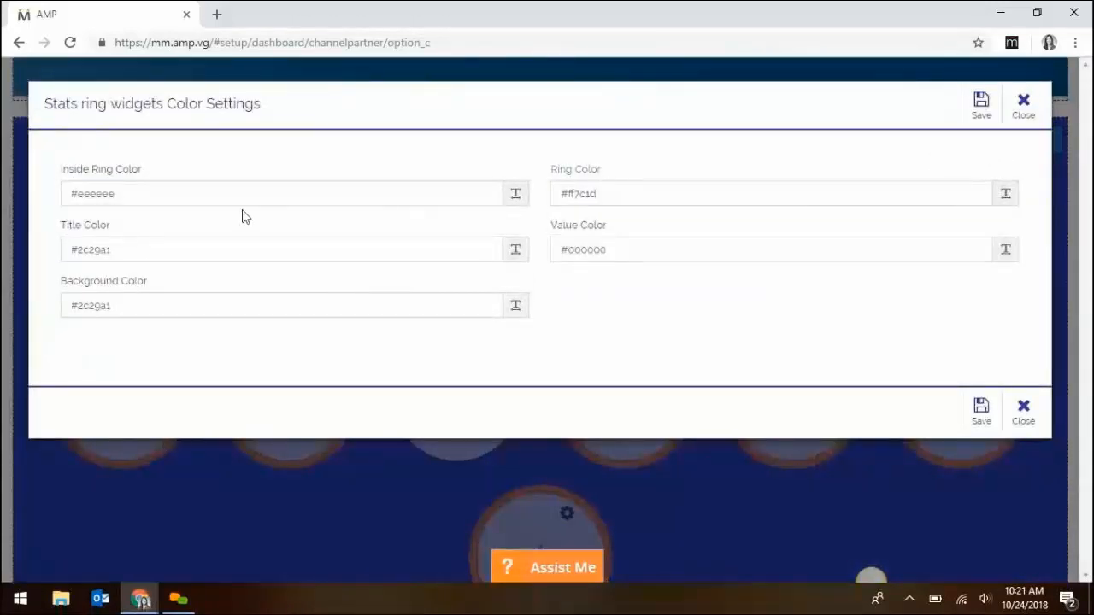
click(161, 193)
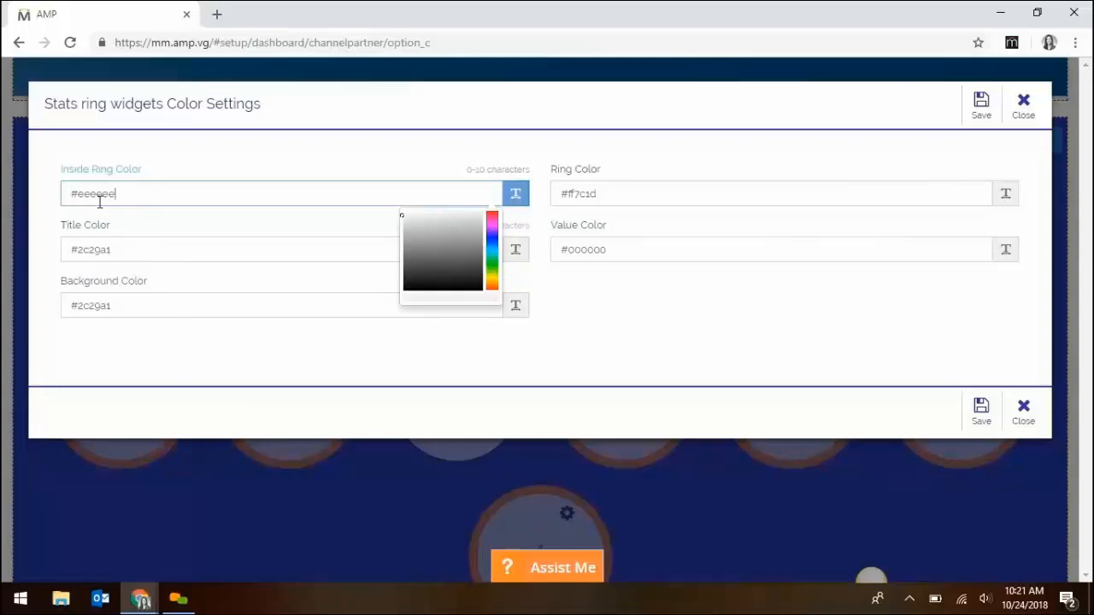
click(160, 249)
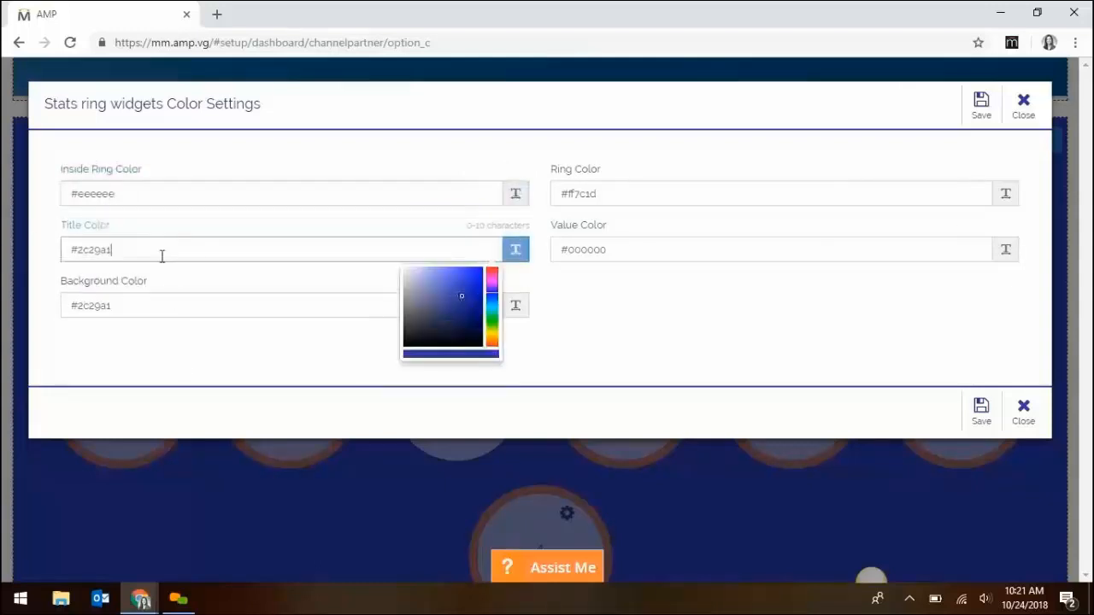
click(158, 303)
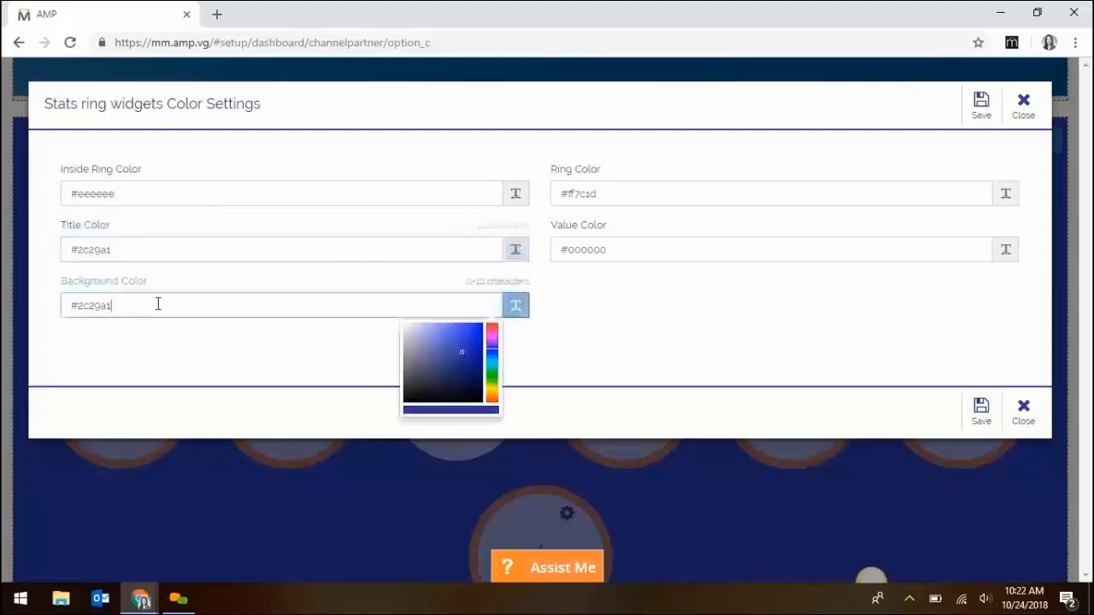
click(169, 365)
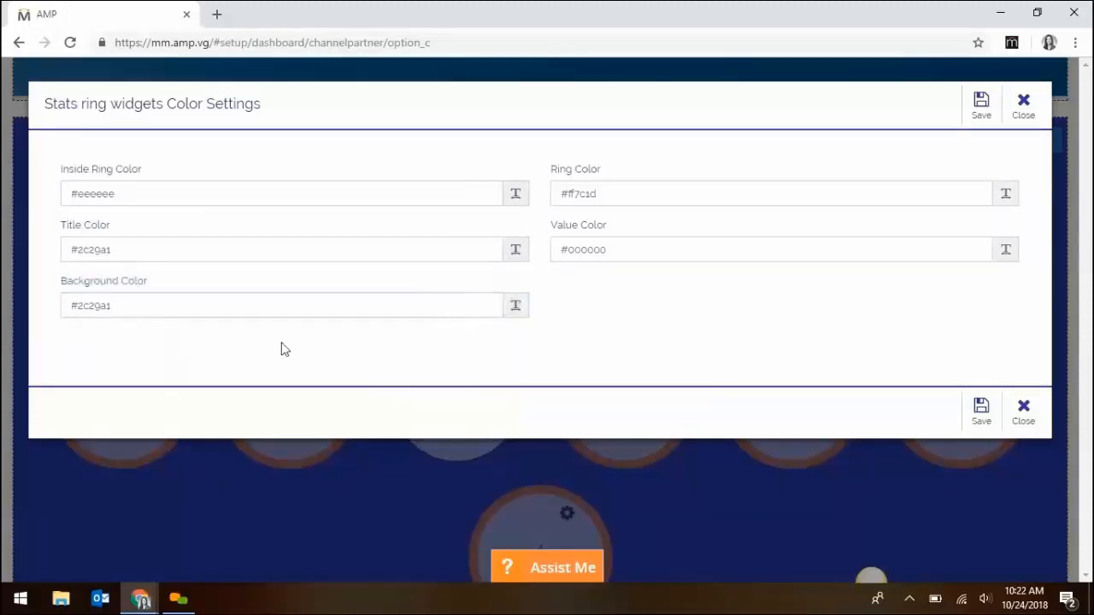
click(1023, 416)
Step: Preview the expandable stats widgets section below the rings and collapse it again
scroll(927, 231, down, 1)
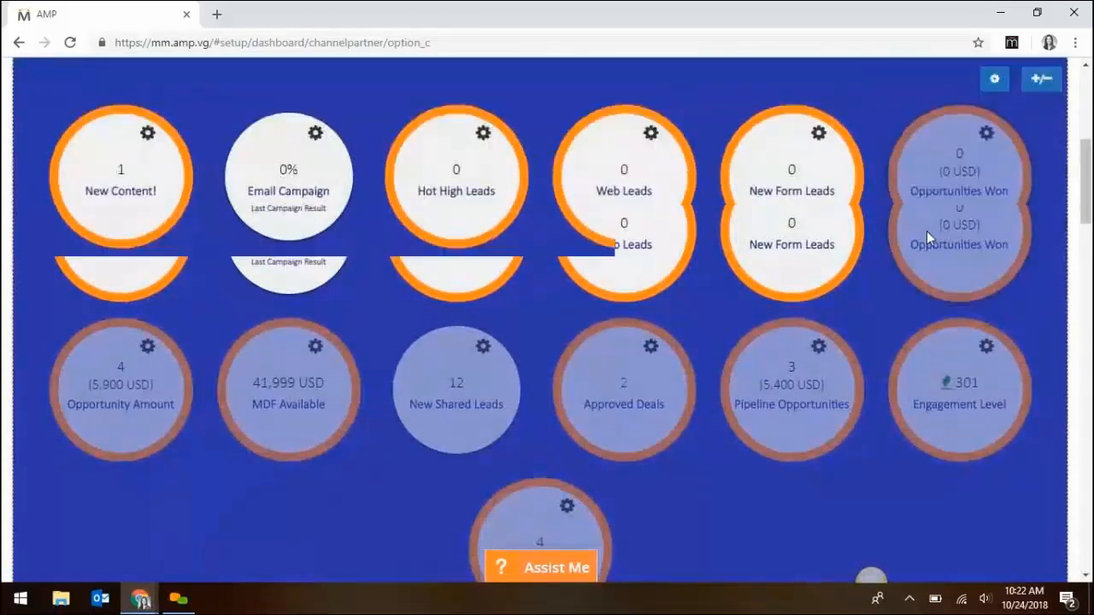
scroll(927, 231, down, 5)
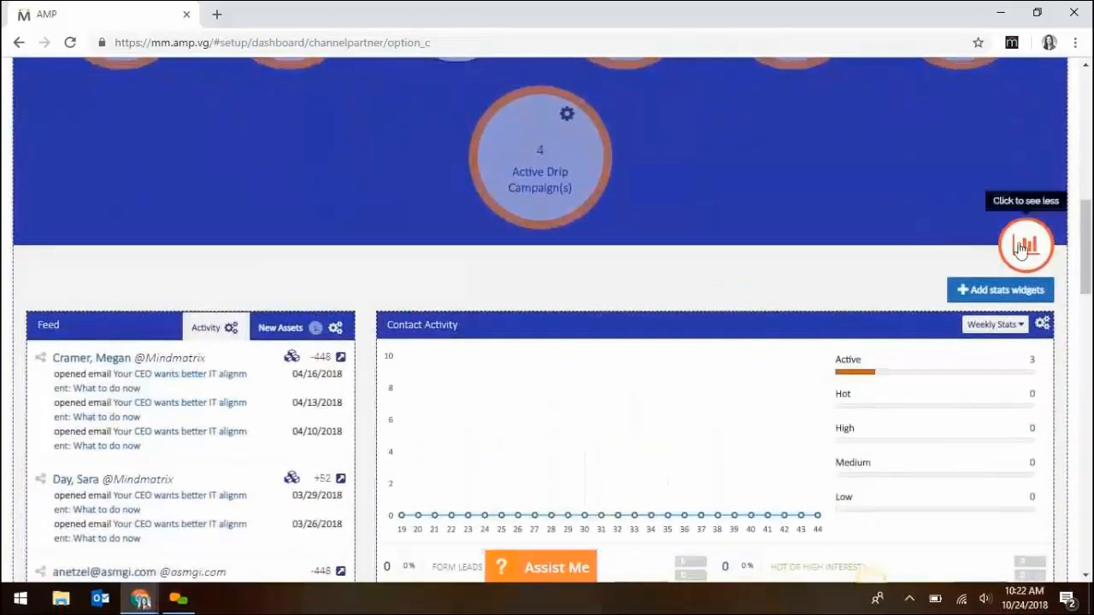
click(1025, 245)
click(1021, 247)
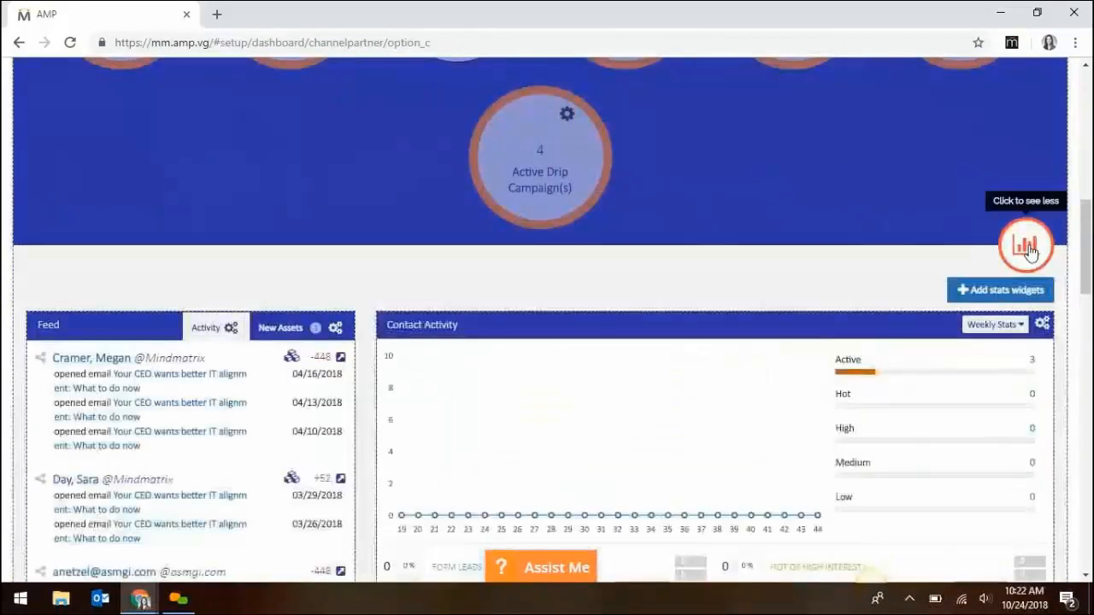
click(1027, 247)
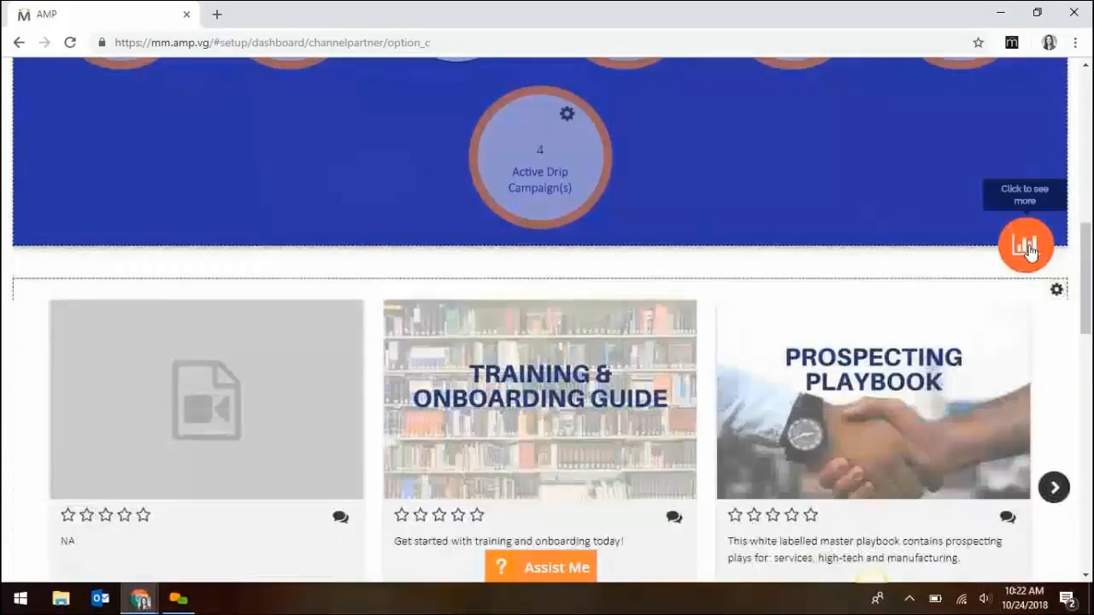
Step: Expand the stats widgets section, remove the Contact Activity Feed widget from it and save the widget selection
click(1027, 247)
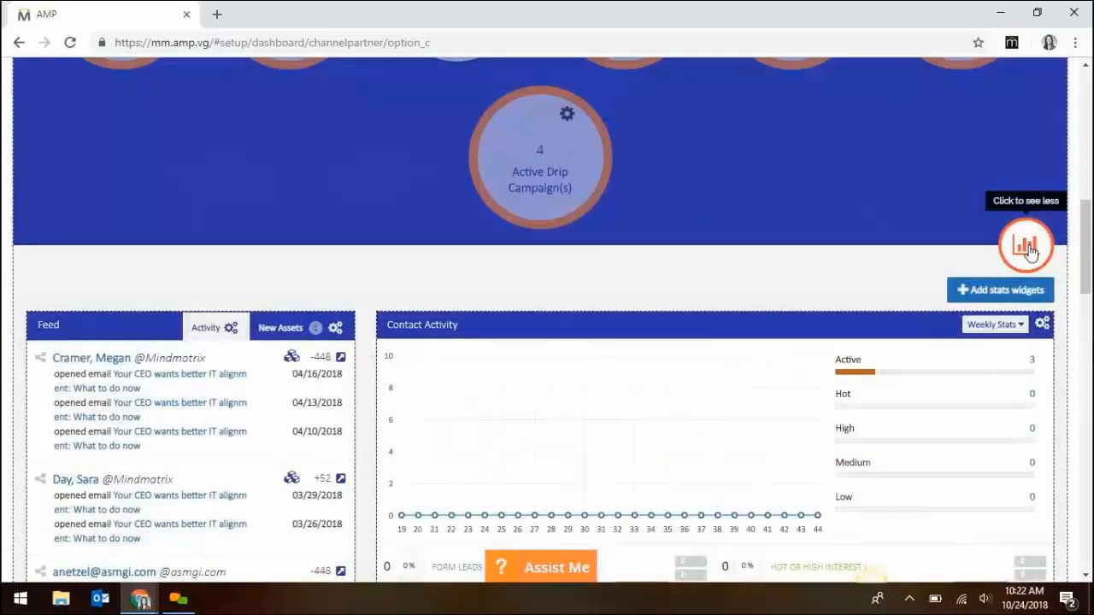
scroll(120, 295, down, 2)
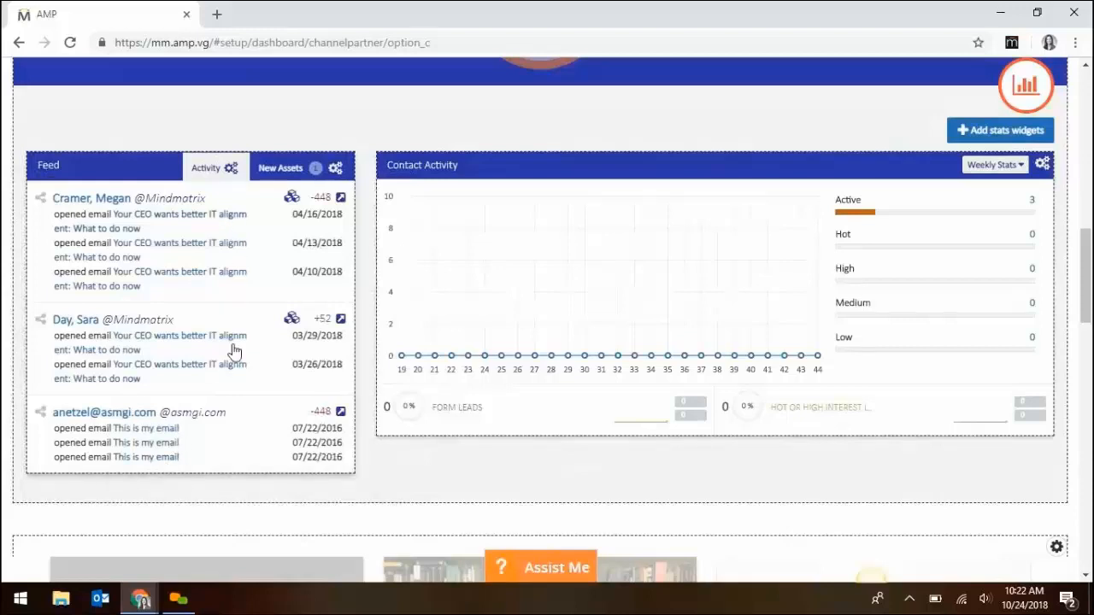
mouse_move(69, 203)
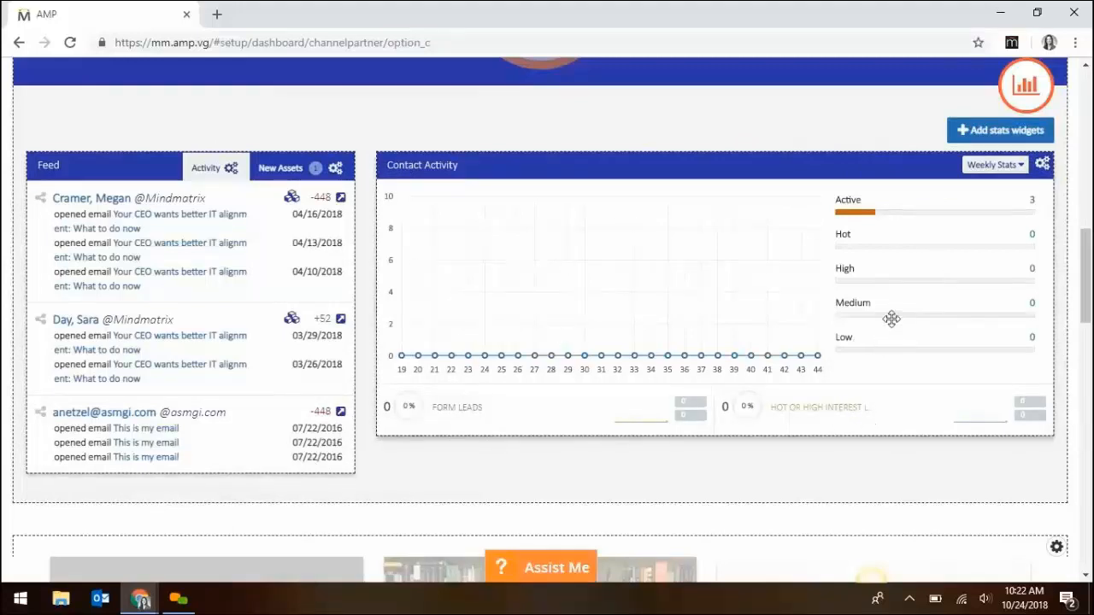
click(991, 132)
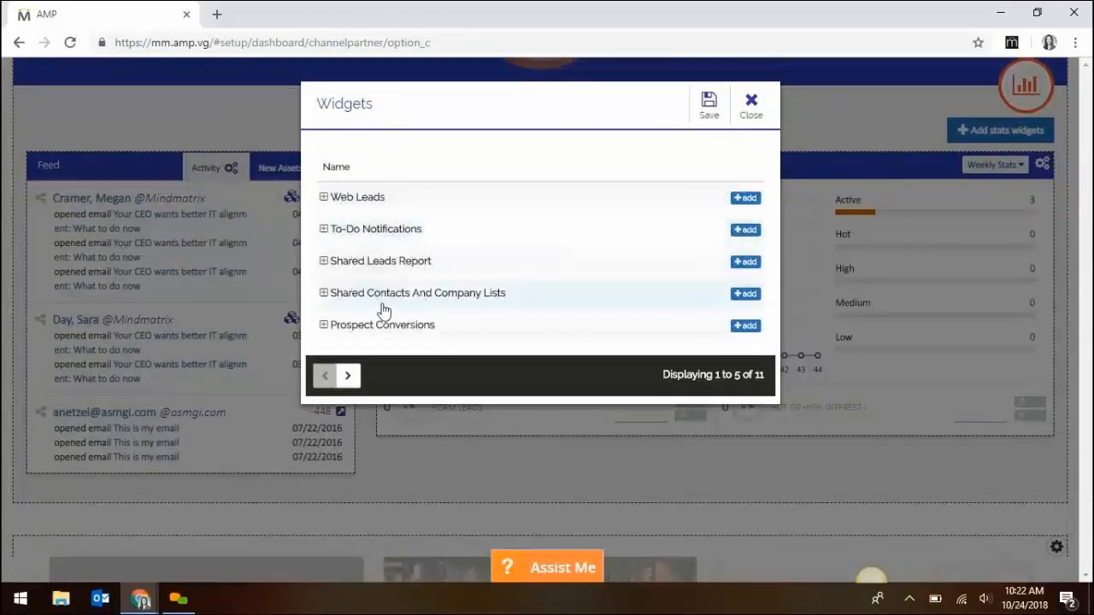
click(348, 376)
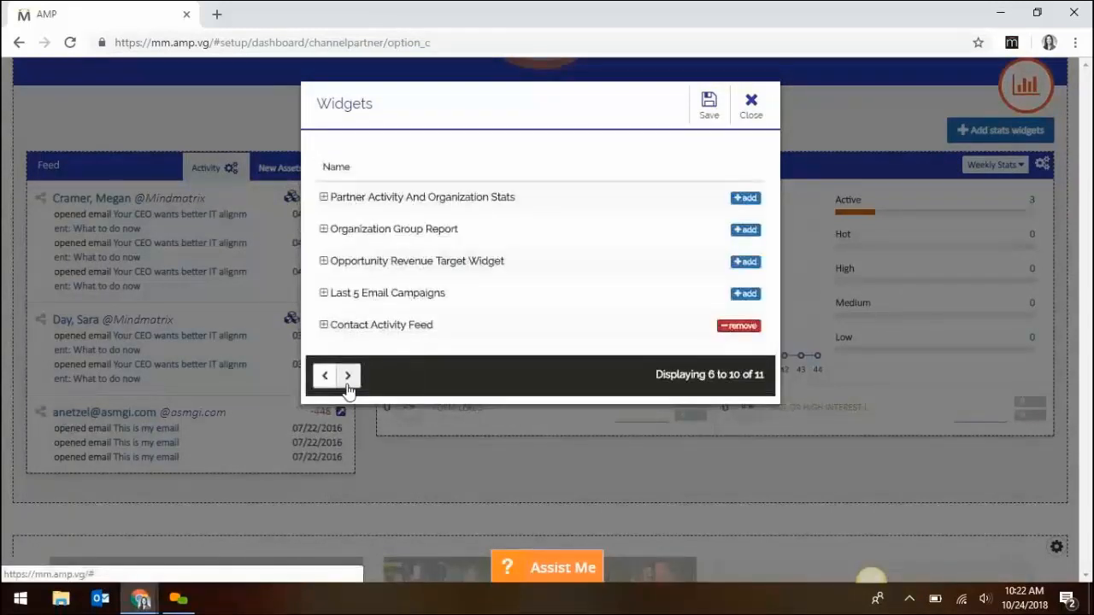
click(739, 327)
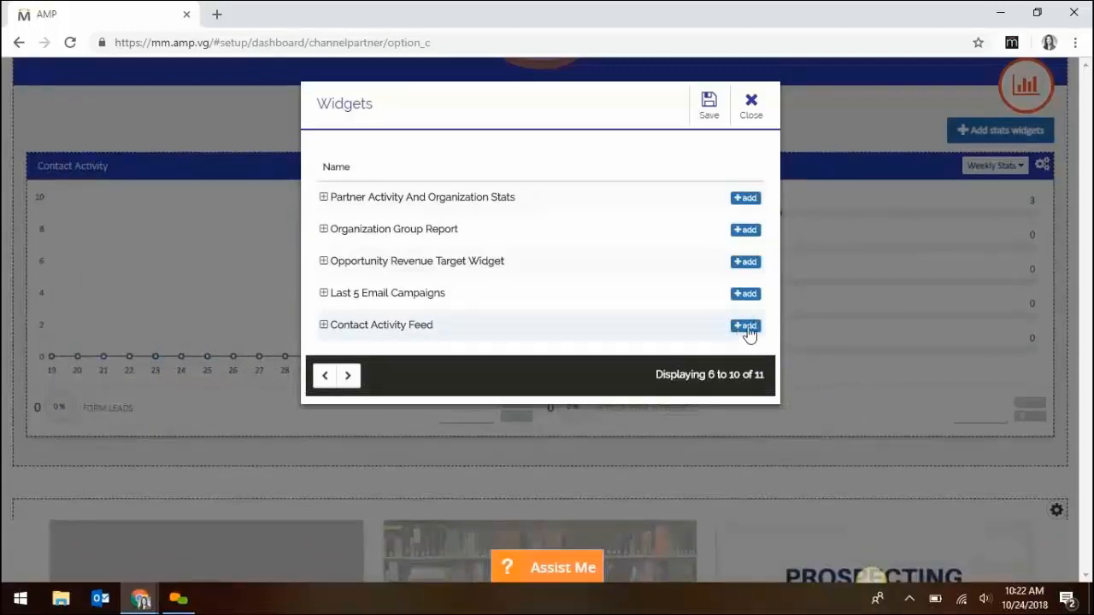
click(709, 114)
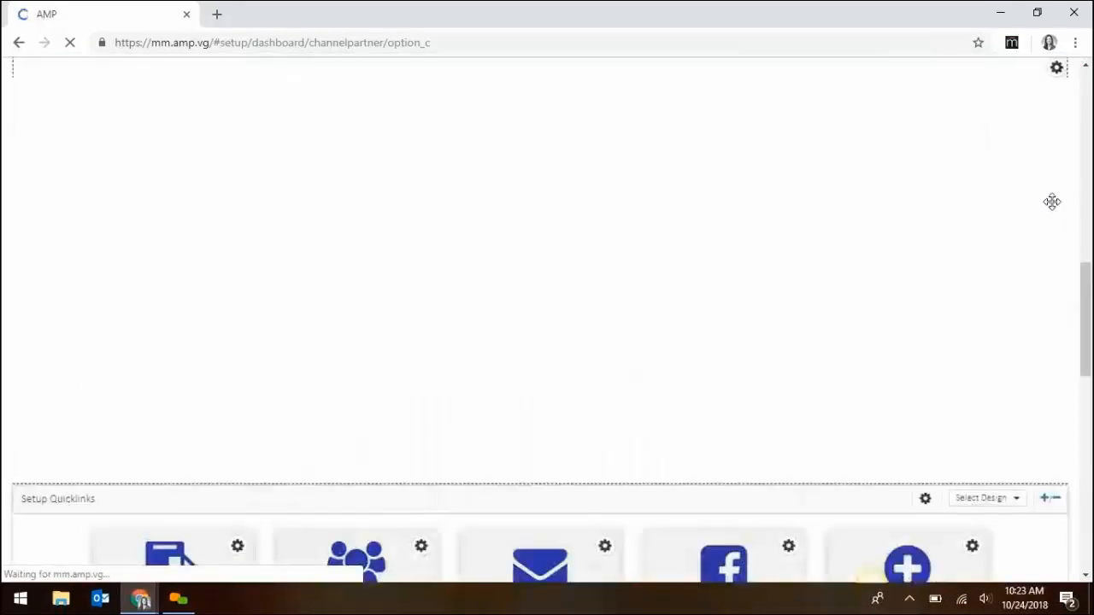
Step: Check the updated stats widgets section below the rings and collapse it
scroll(1052, 202, up, 5)
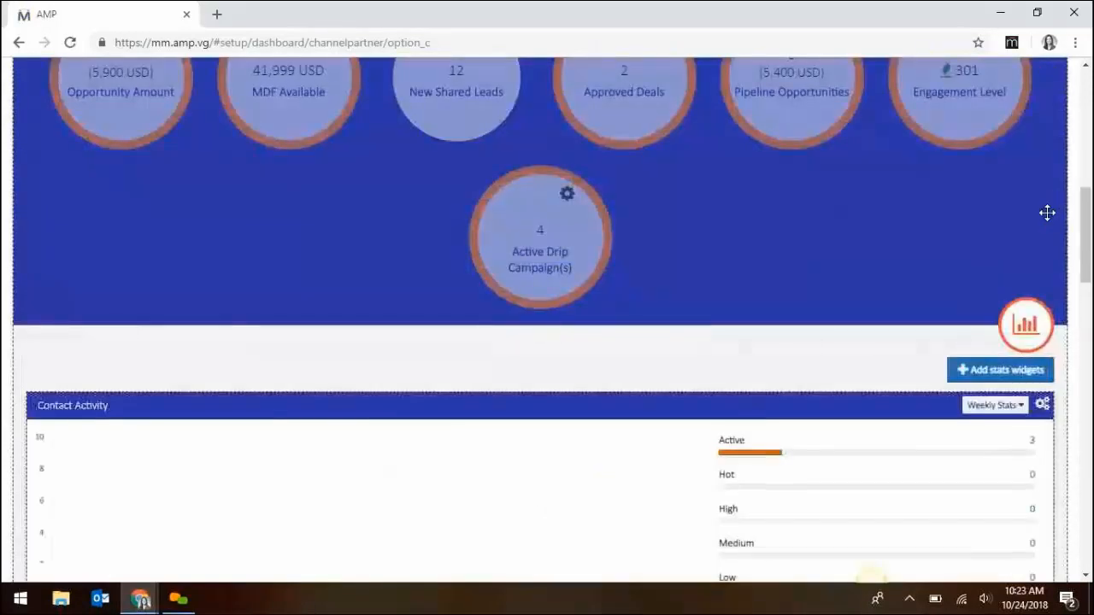
scroll(1046, 213, down, 2)
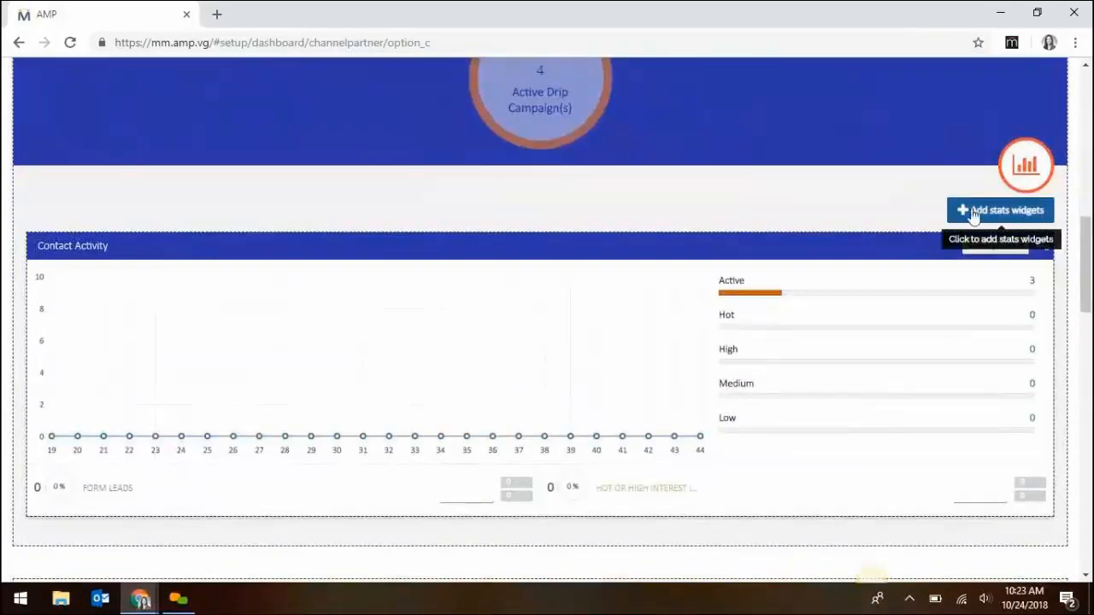
click(1025, 165)
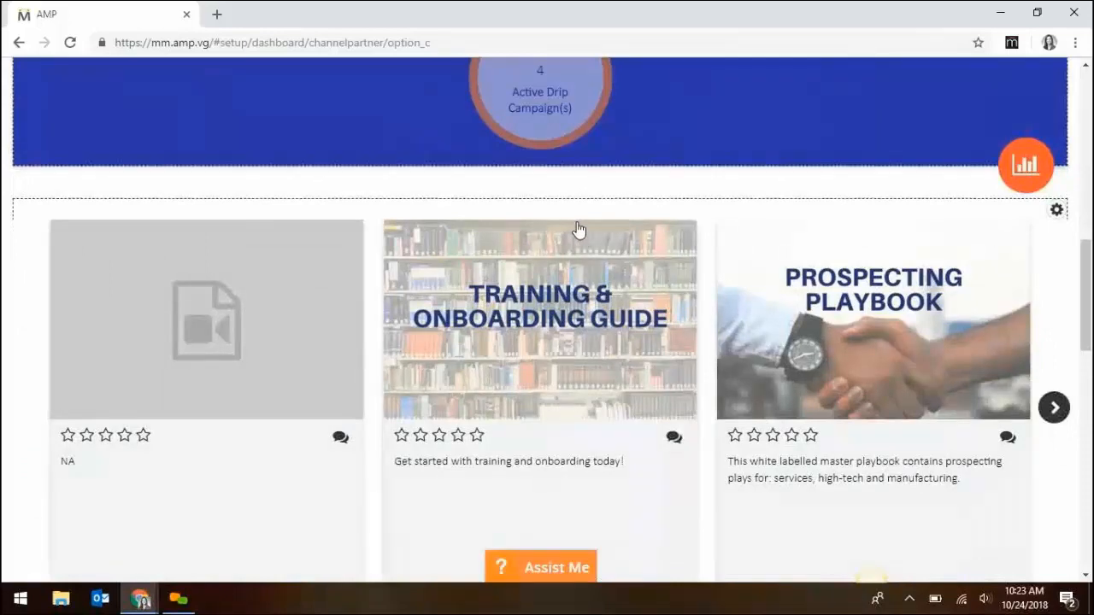
Step: Browse to the second page of the playbook and guide carousel and return to the first page
scroll(578, 229, down, 2)
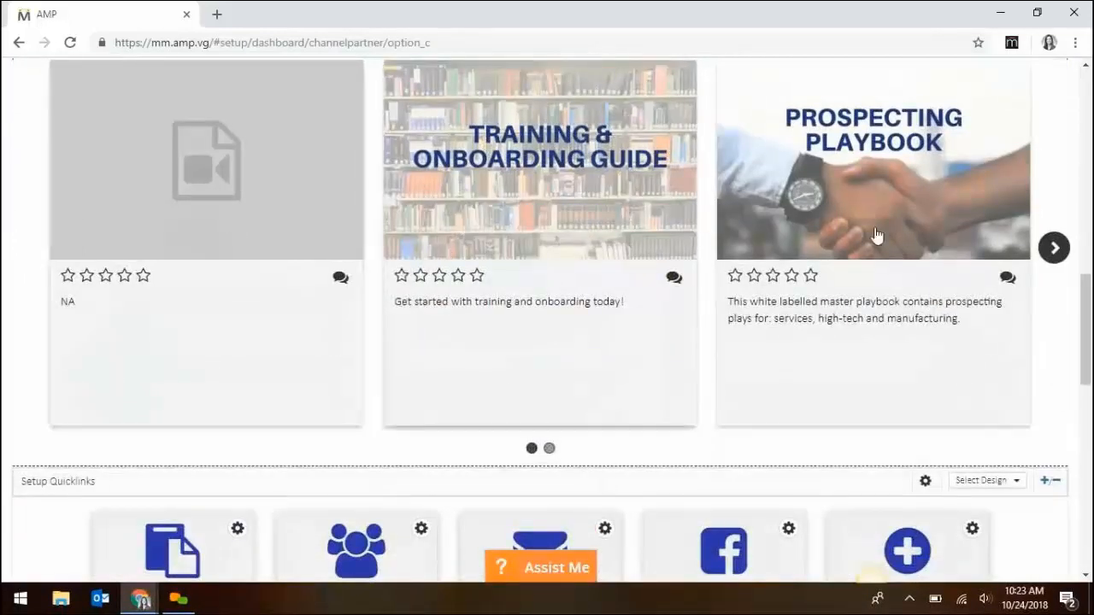
scroll(744, 298, up, 1)
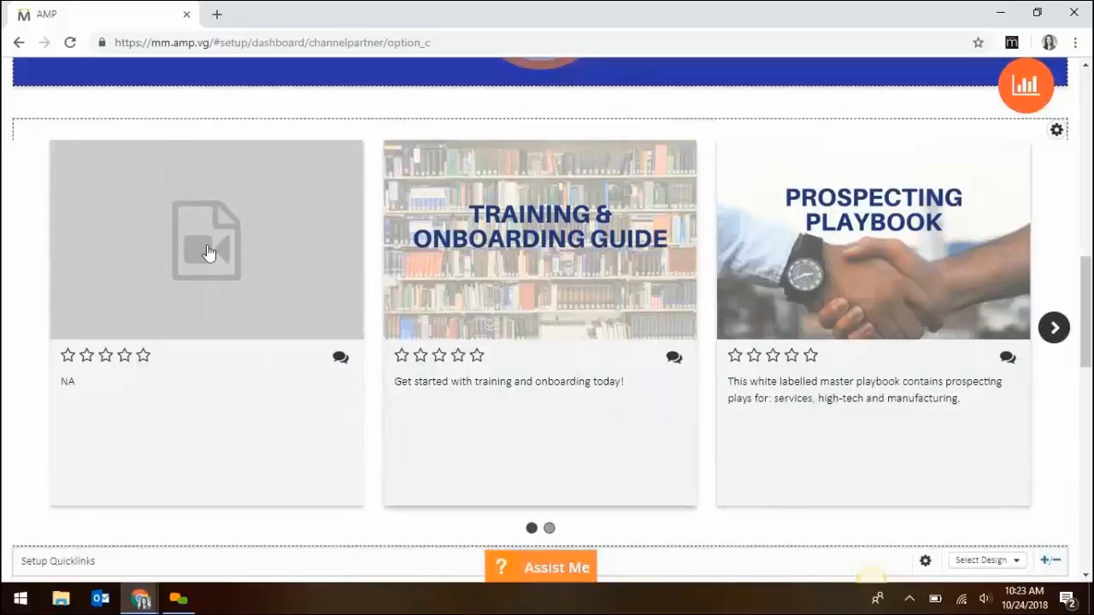
click(1055, 328)
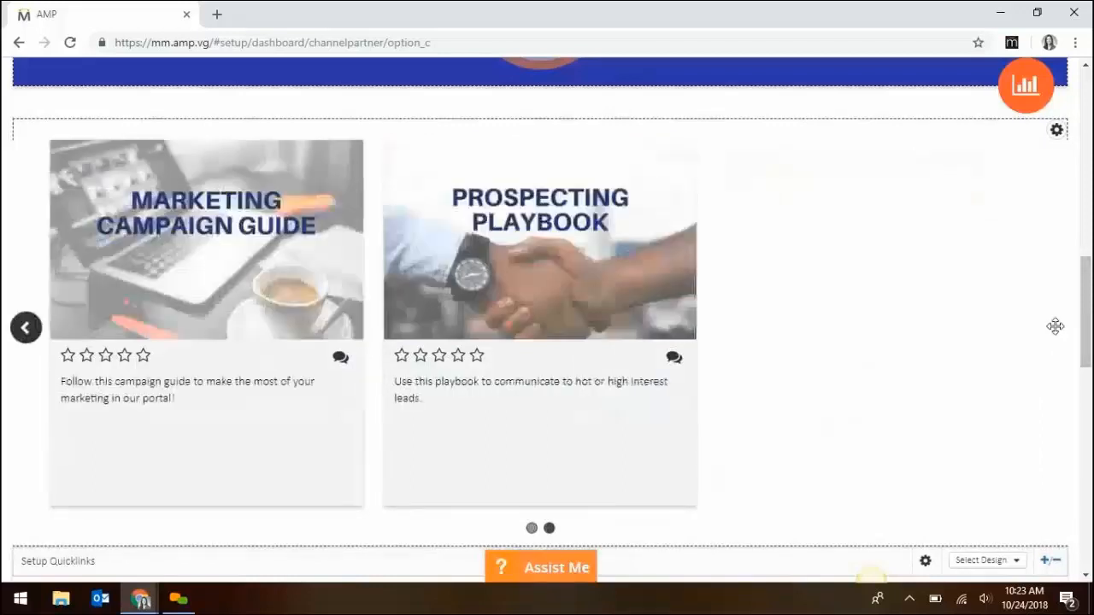
click(27, 328)
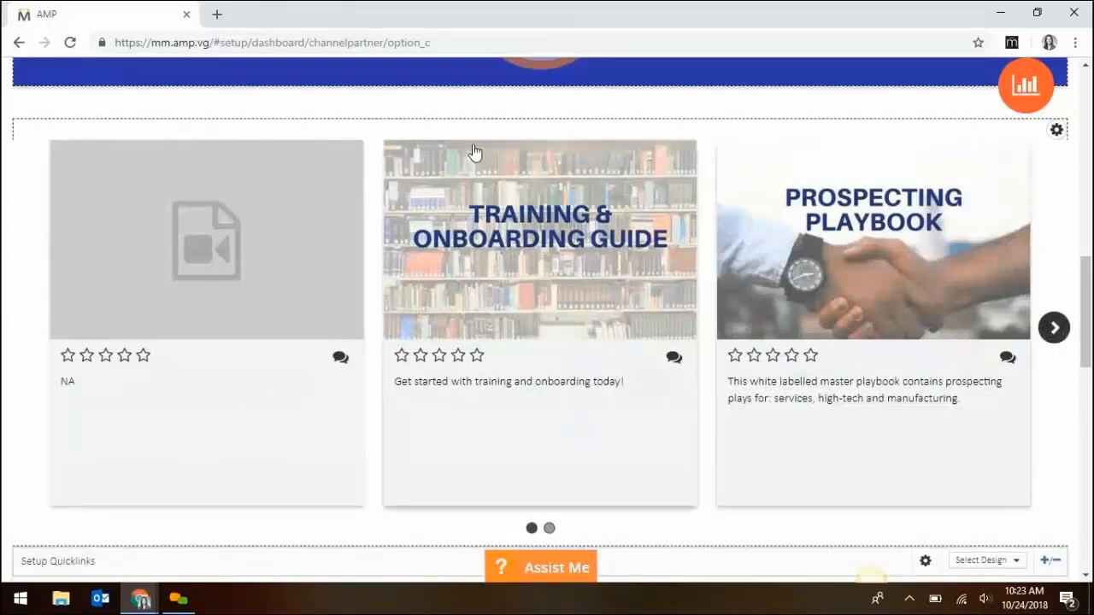
Step: Switch the Setup Quicklinks section to Design 1 and view its tiles
scroll(475, 152, down, 5)
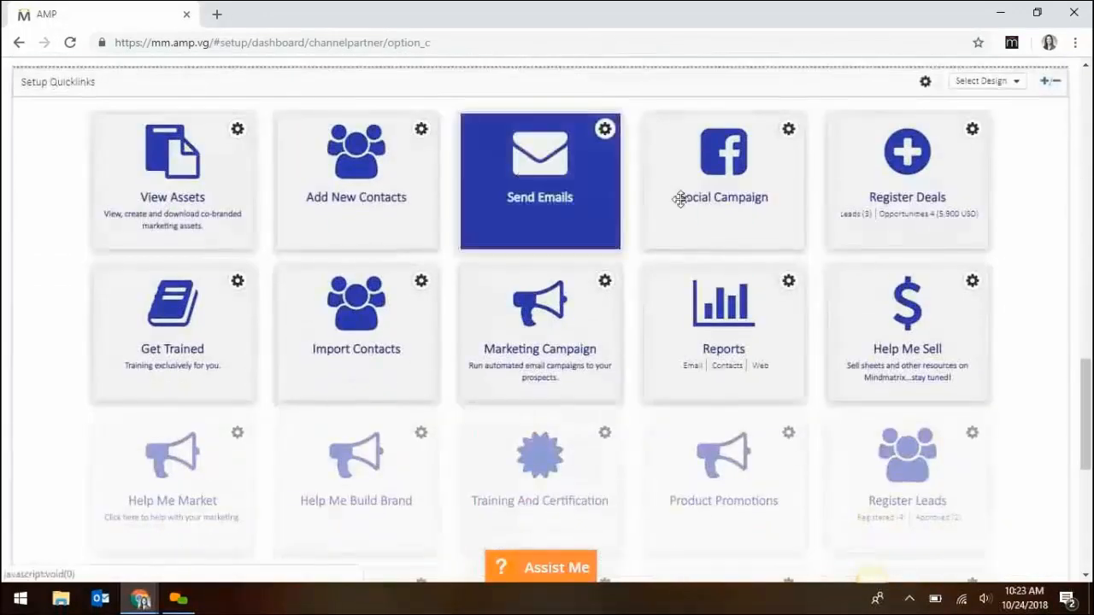
scroll(150, 251, up, 1)
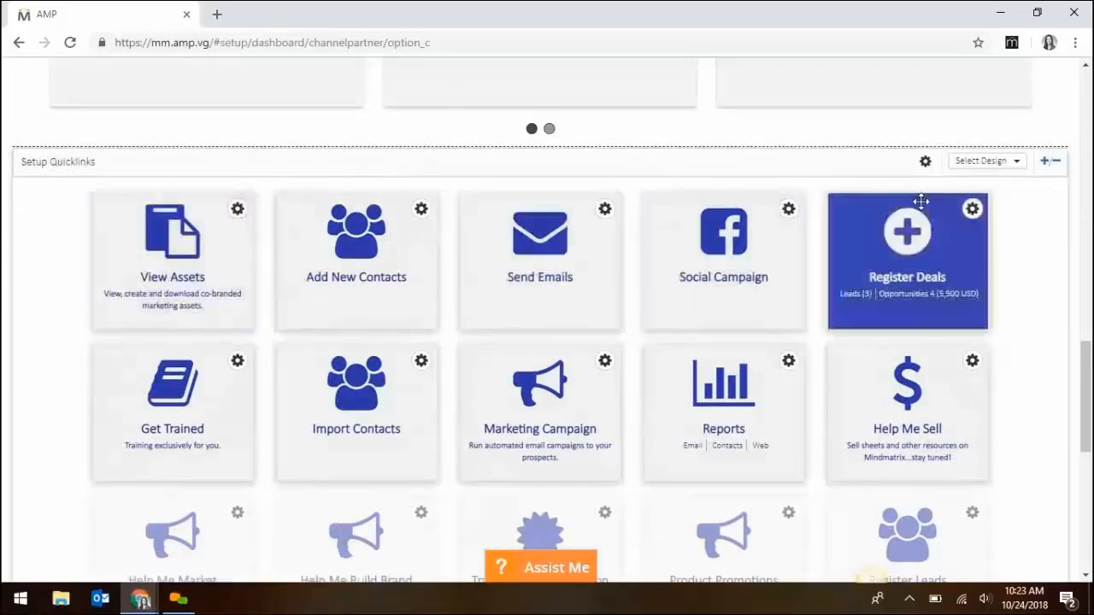
click(1013, 165)
click(1011, 189)
scroll(1009, 198, up, 4)
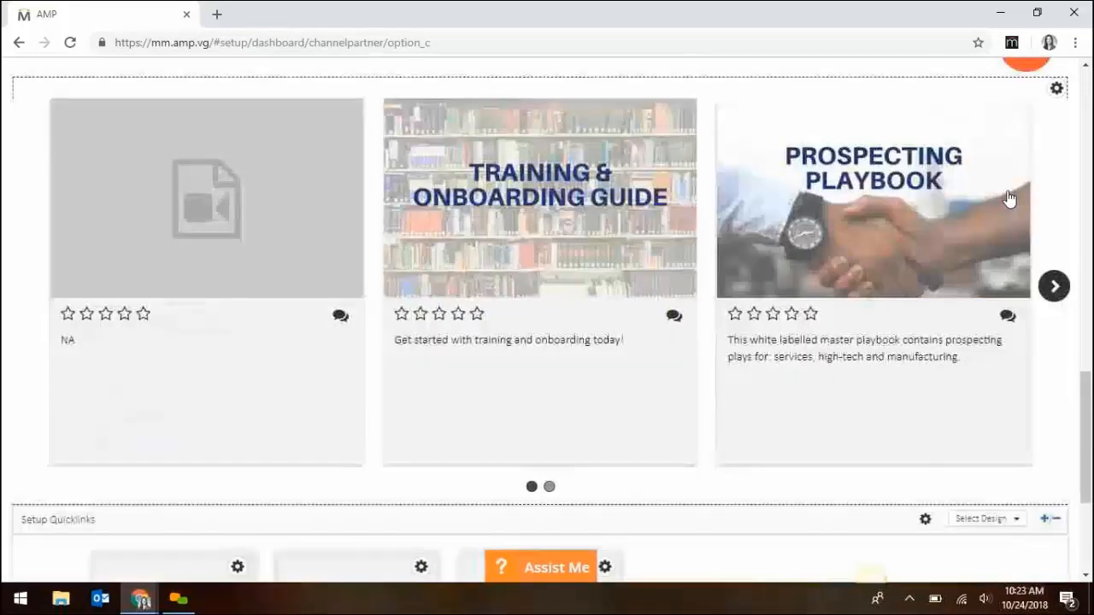
scroll(1008, 201, down, 4)
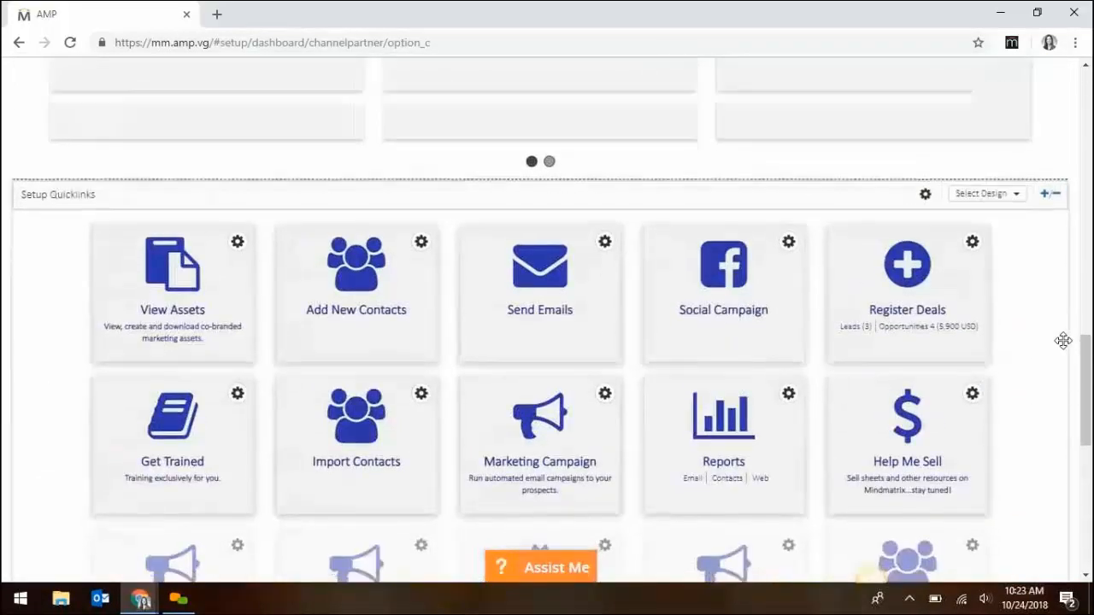
scroll(1062, 341, down, 1)
click(994, 122)
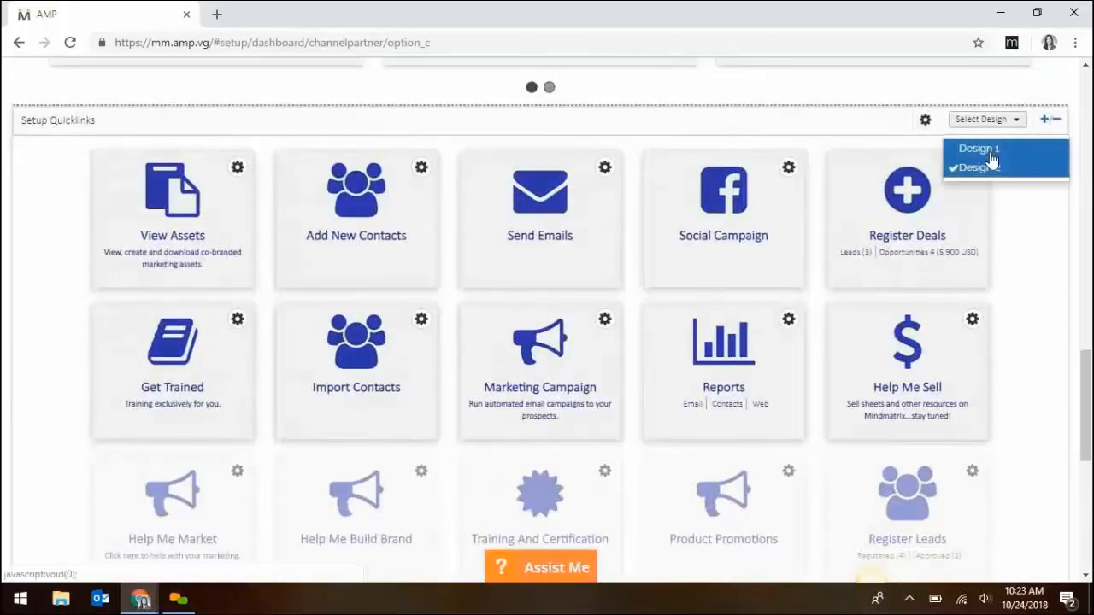
click(989, 150)
scroll(989, 161, down, 4)
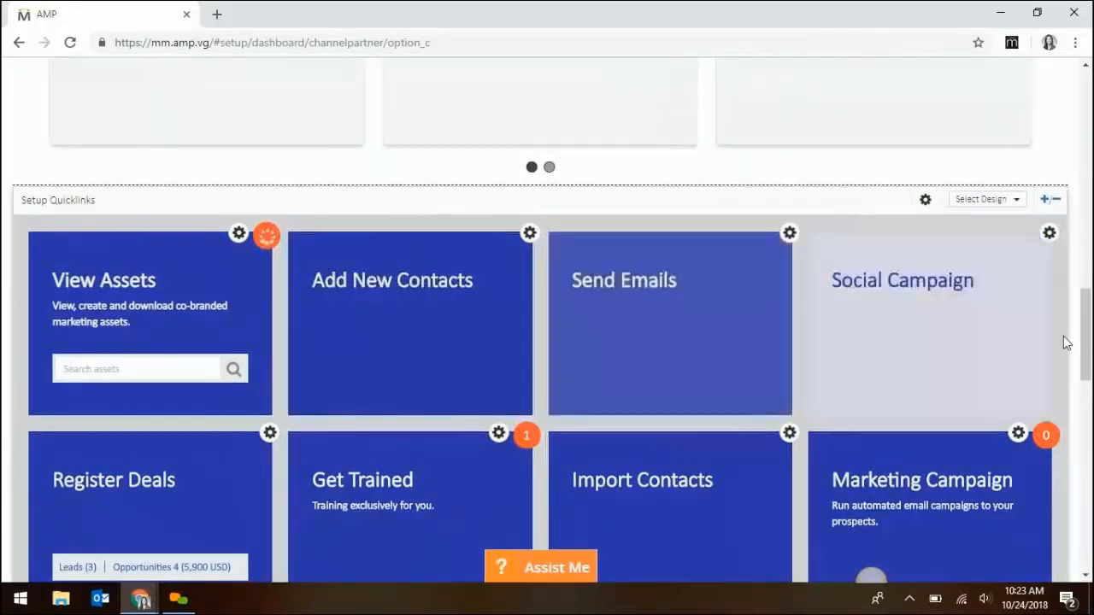
scroll(139, 512, down, 1)
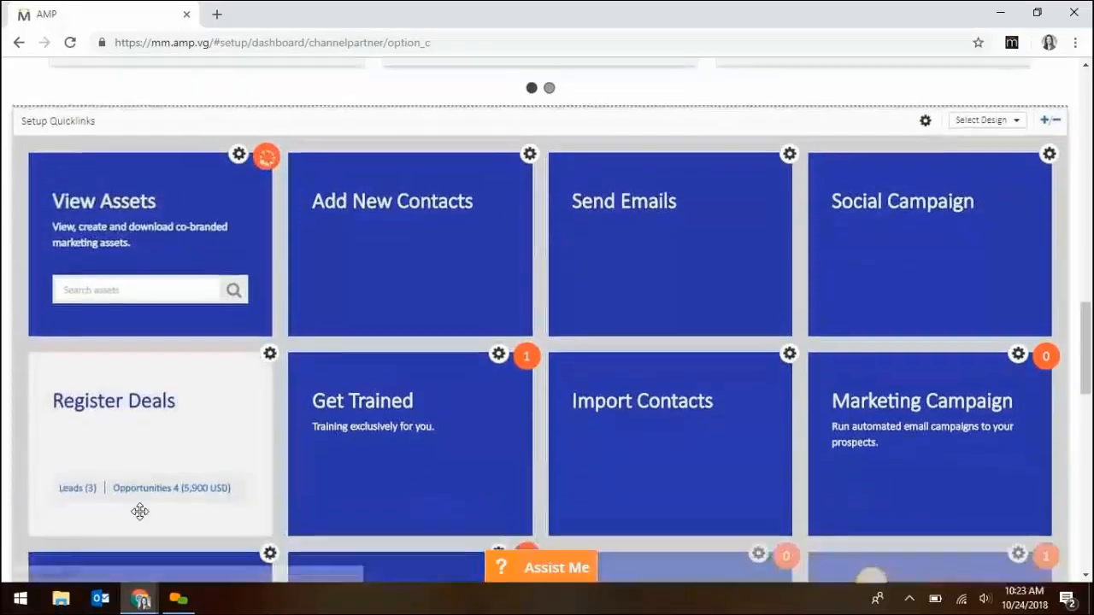
Step: Switch the Setup Quicklinks section back to Design 2
click(1002, 120)
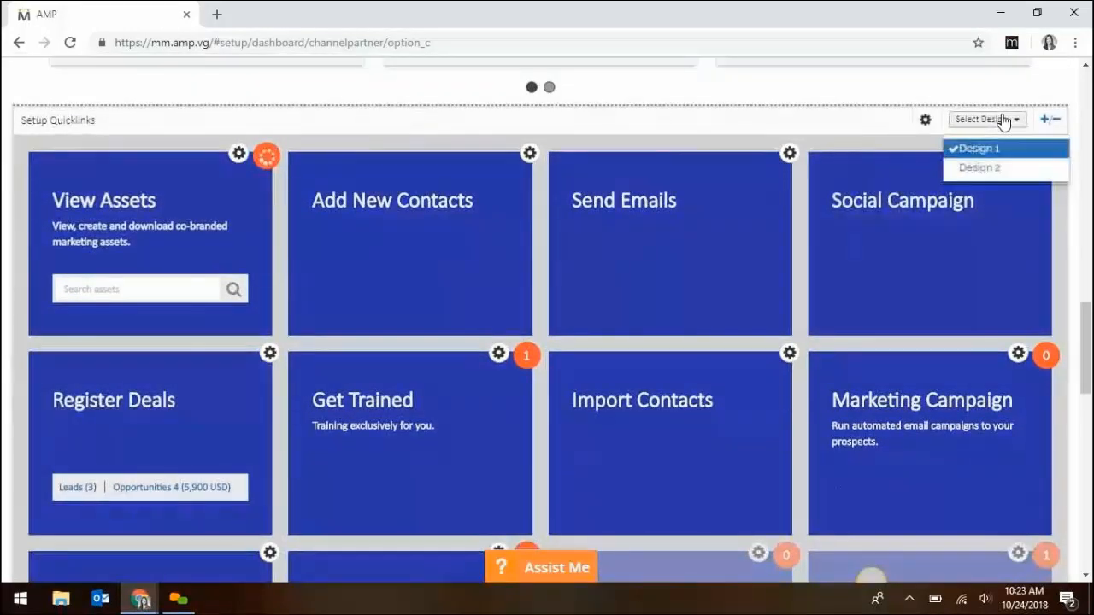
click(983, 176)
scroll(983, 179, up, 5)
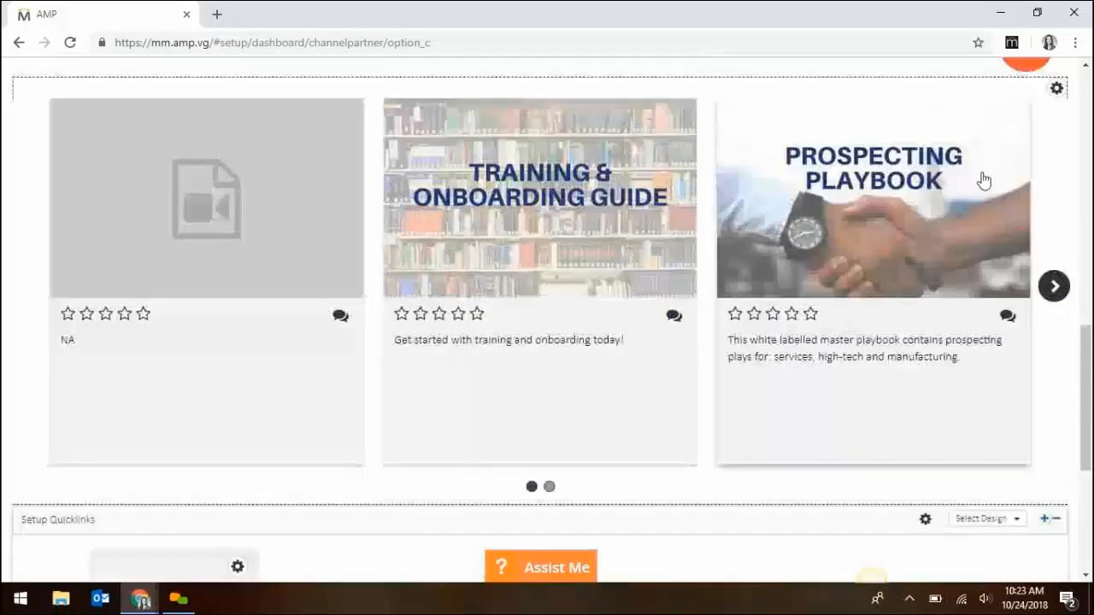
scroll(983, 180, down, 5)
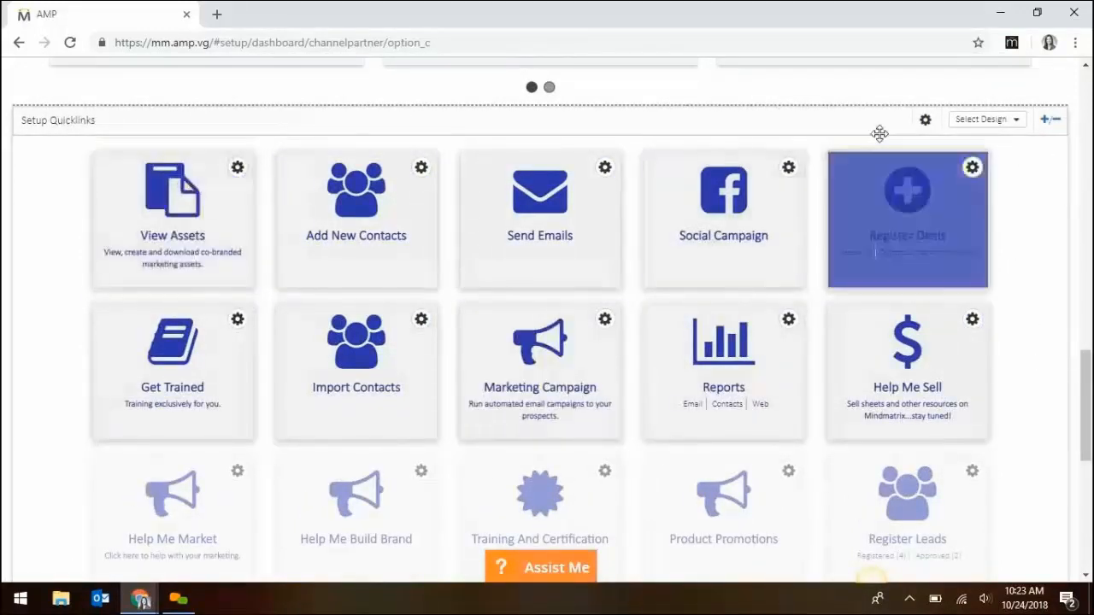
Step: Review the quicklinks widgets' icon, background, title, description and hover color settings, and close them without saving
click(925, 121)
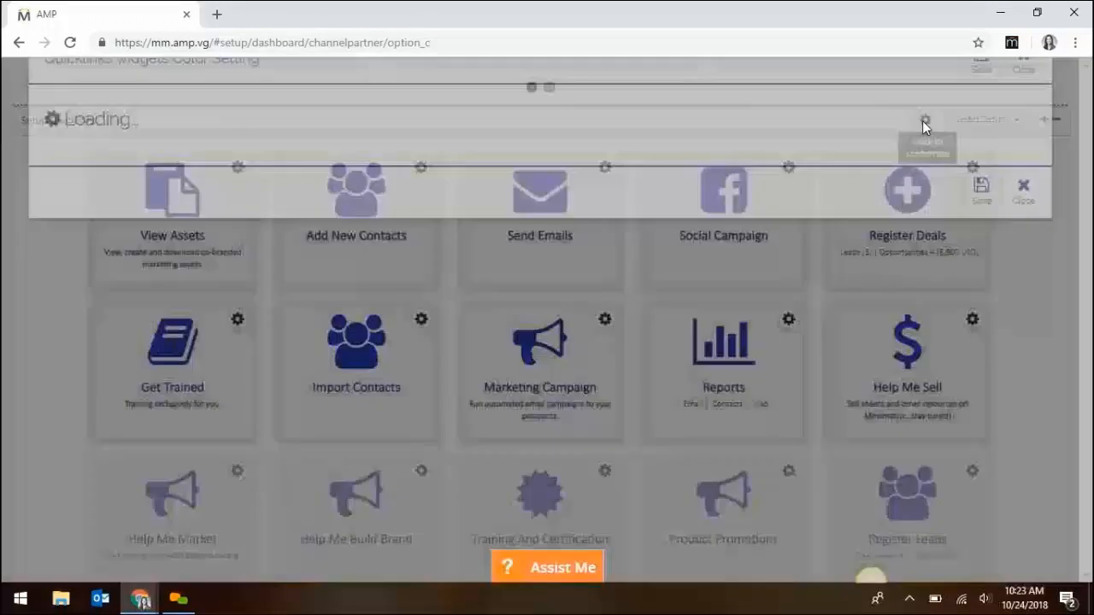
click(146, 197)
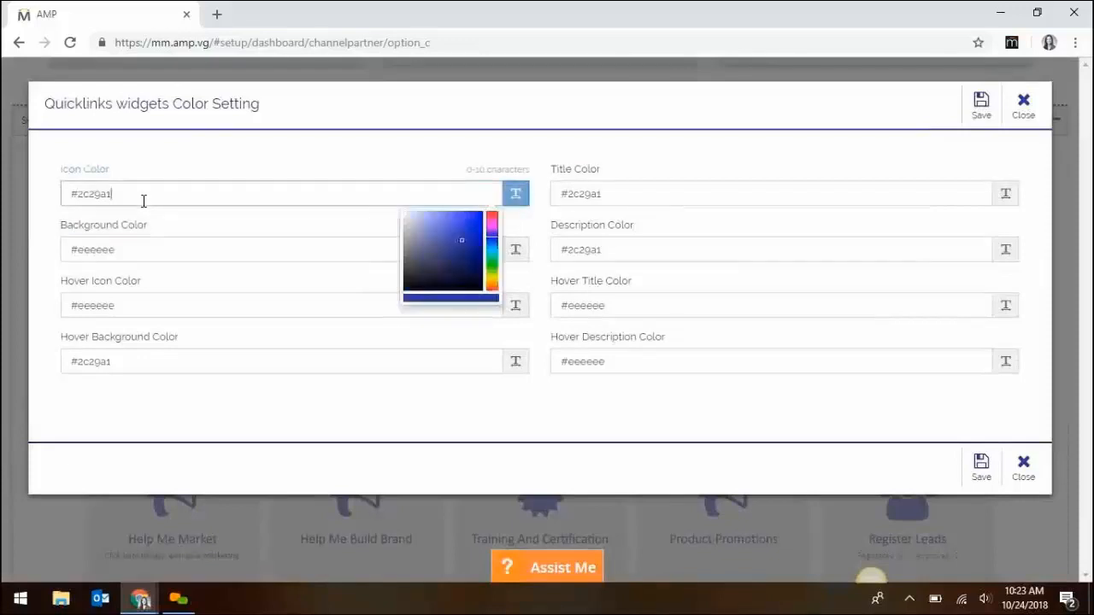
click(159, 252)
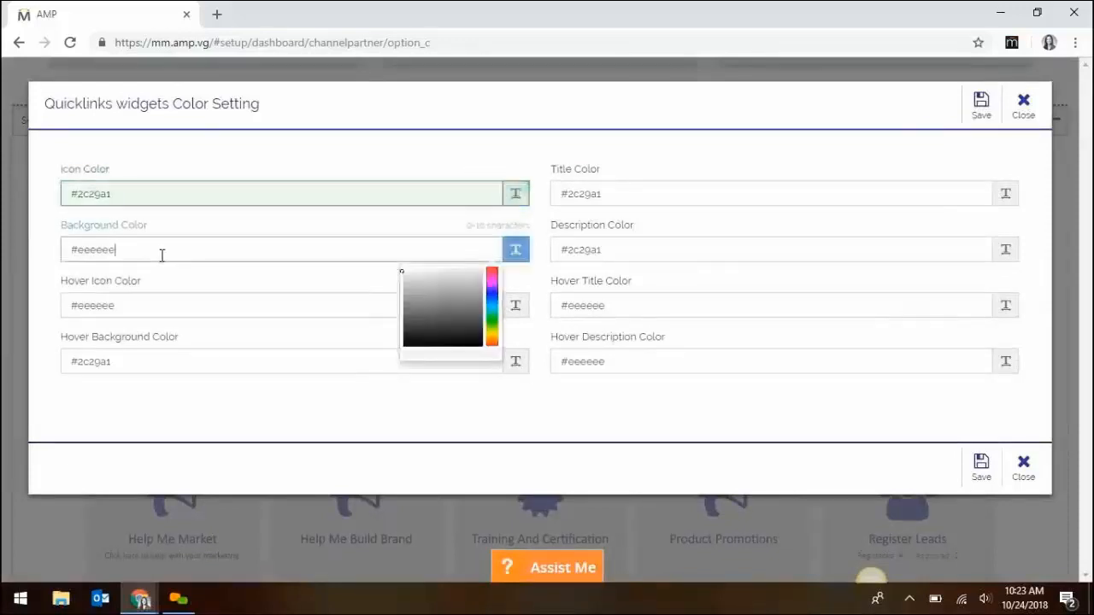
click(198, 314)
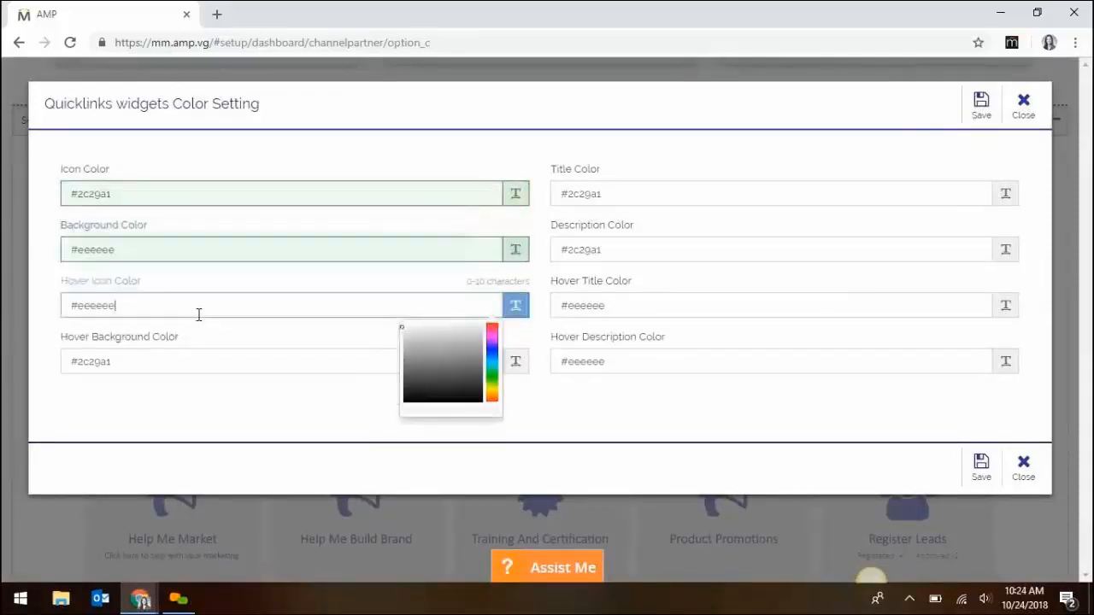
click(219, 367)
click(786, 363)
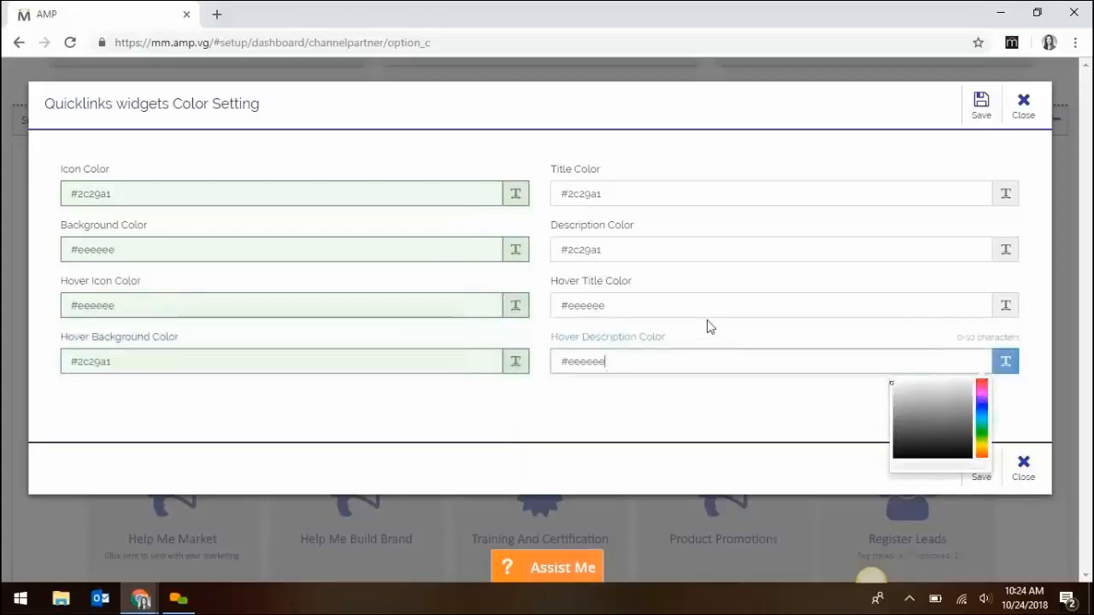
click(701, 312)
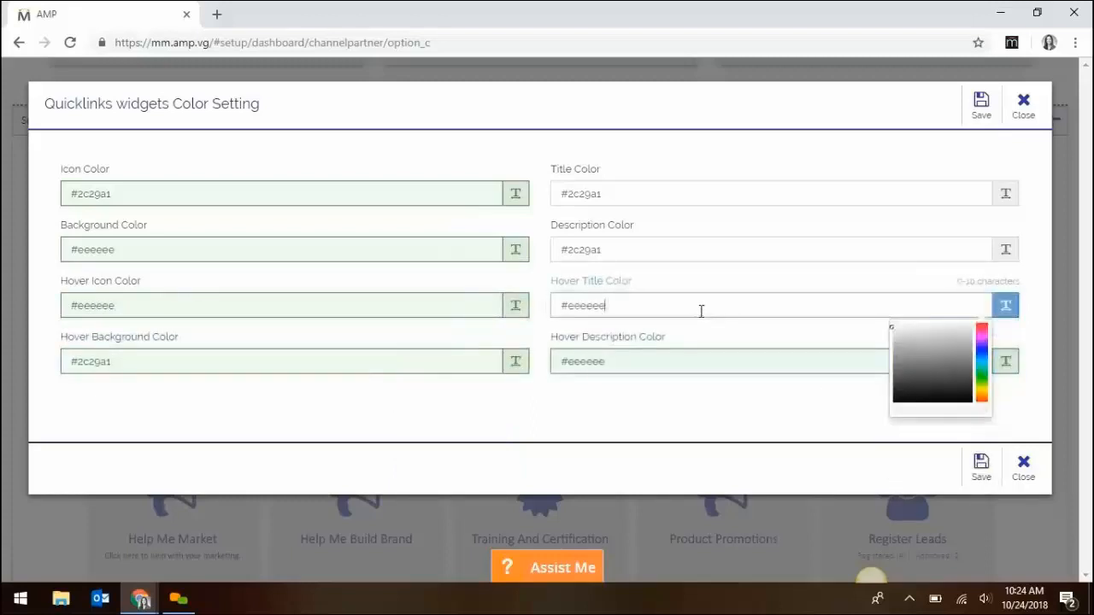
click(741, 419)
click(1023, 469)
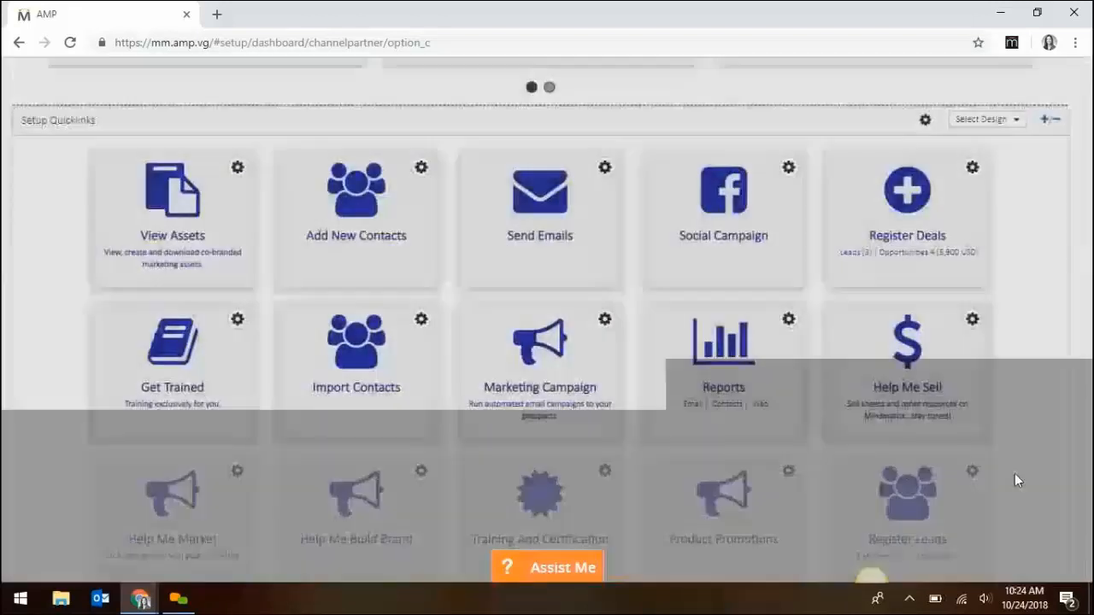
Step: Review the View Assets quicklink's widget header and description settings, and close them without saving
click(238, 169)
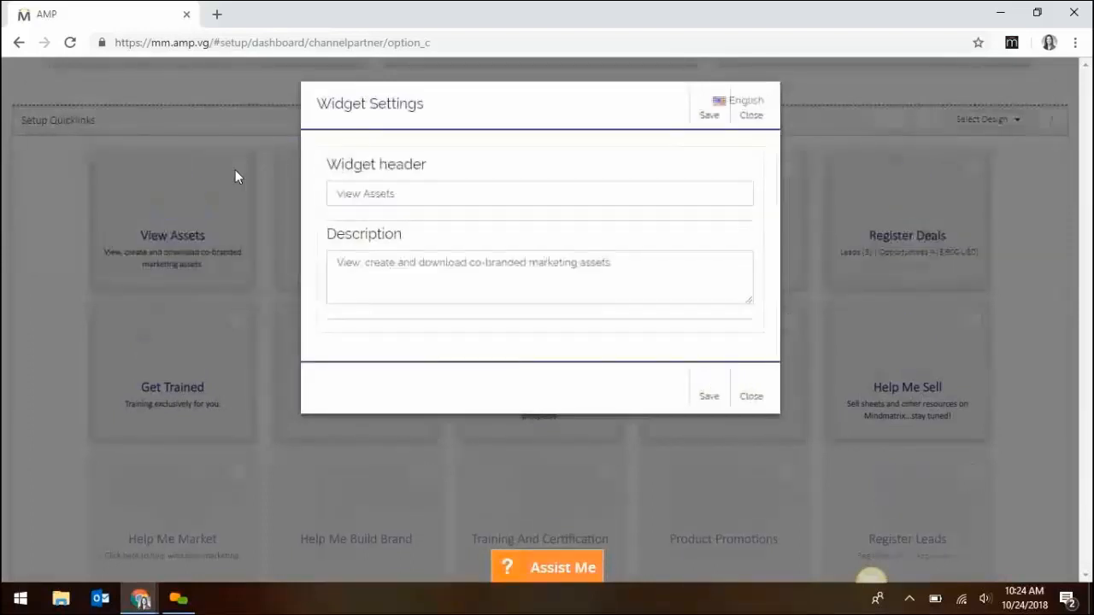
click(492, 194)
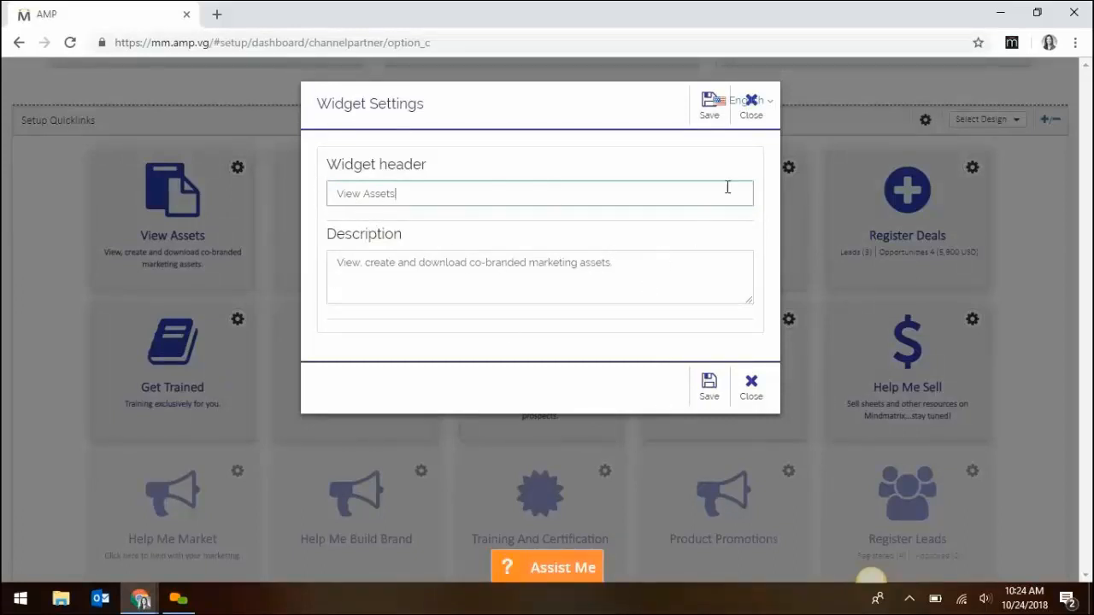
click(752, 119)
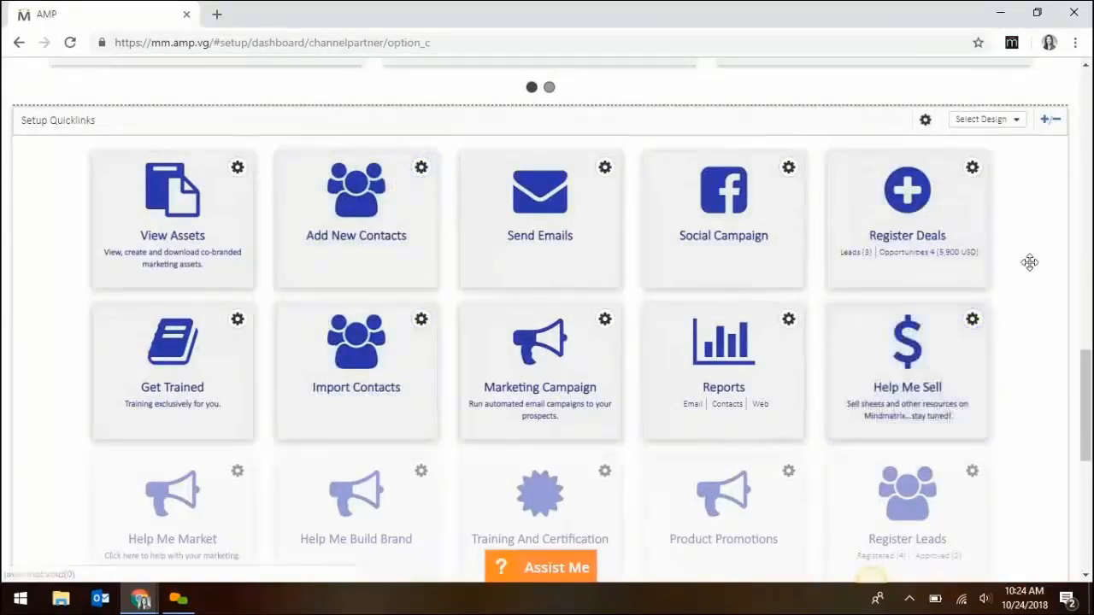
Step: Deactivate the Register Deals and Help Me Sell quicklinks and activate the Manage Social quicklink
click(1050, 121)
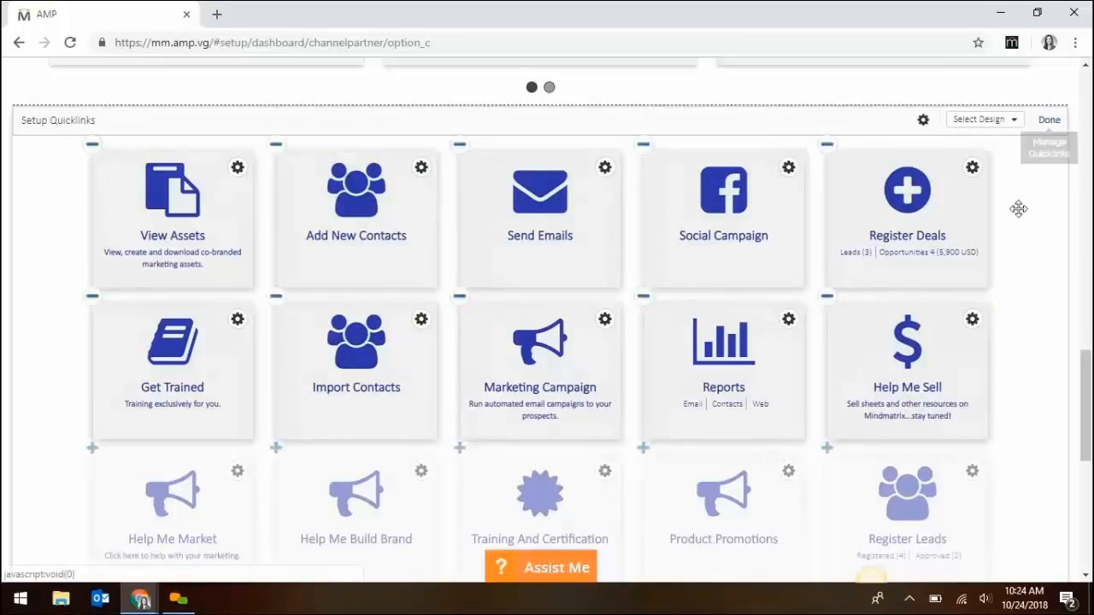
click(829, 147)
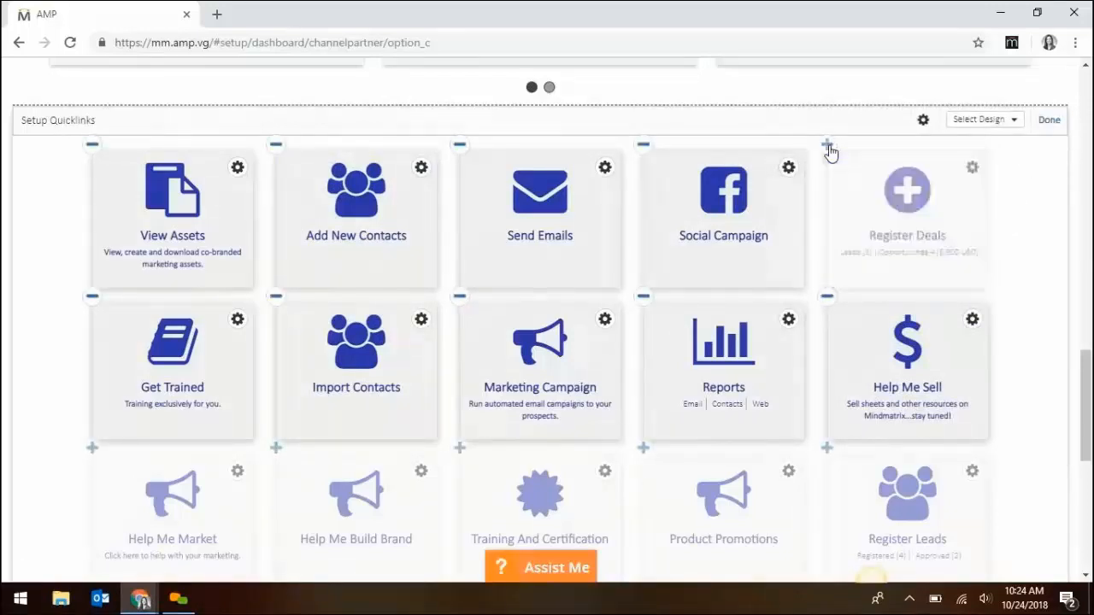
click(826, 297)
scroll(342, 403, down, 4)
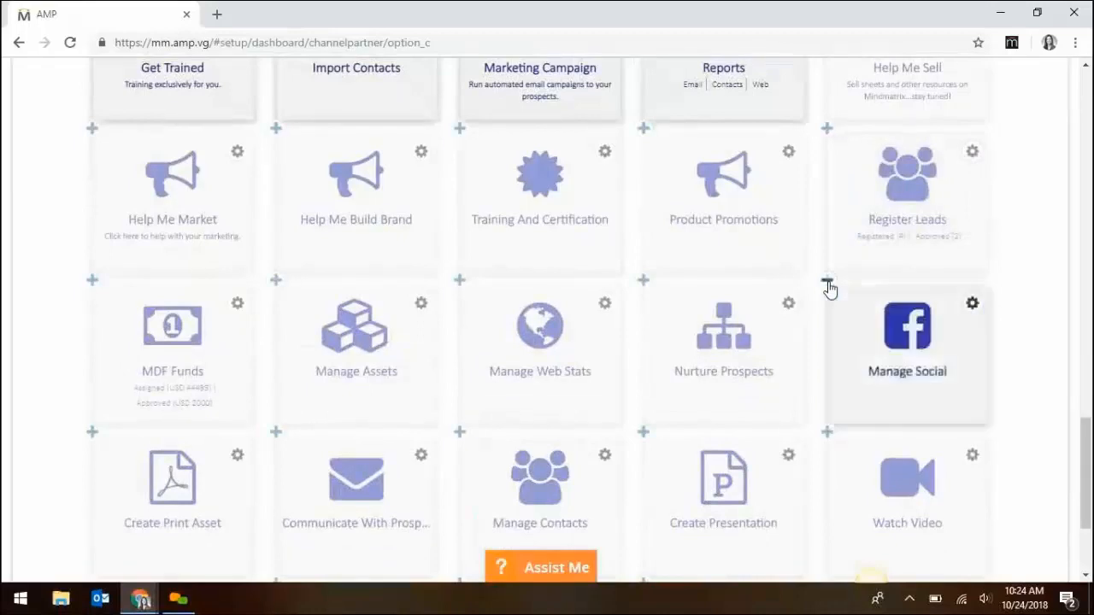
Step: Move the Reports quicklink to the end of the first row, finish managing the quicklinks and save the dashboard
scroll(883, 383, up, 4)
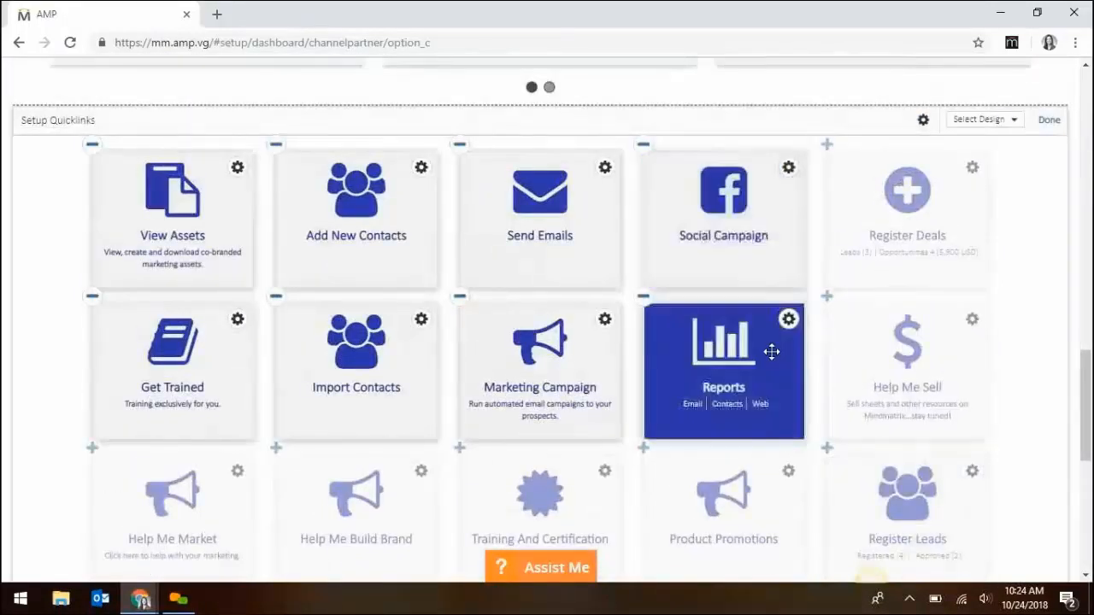
drag(772, 349, 928, 203)
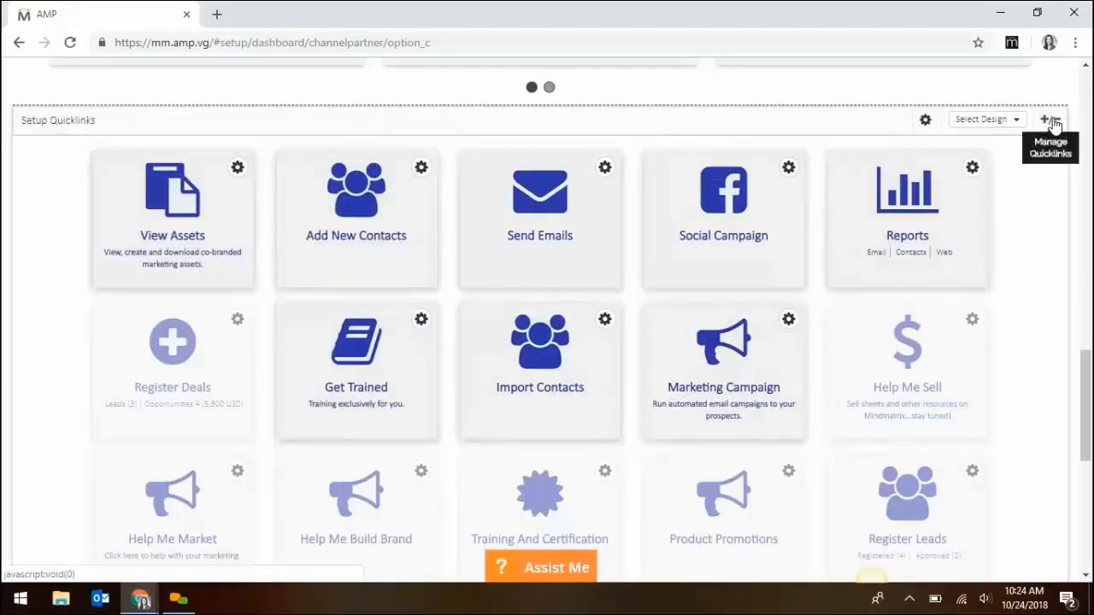
click(1050, 121)
scroll(1030, 334, down, 2)
scroll(1030, 334, down, 4)
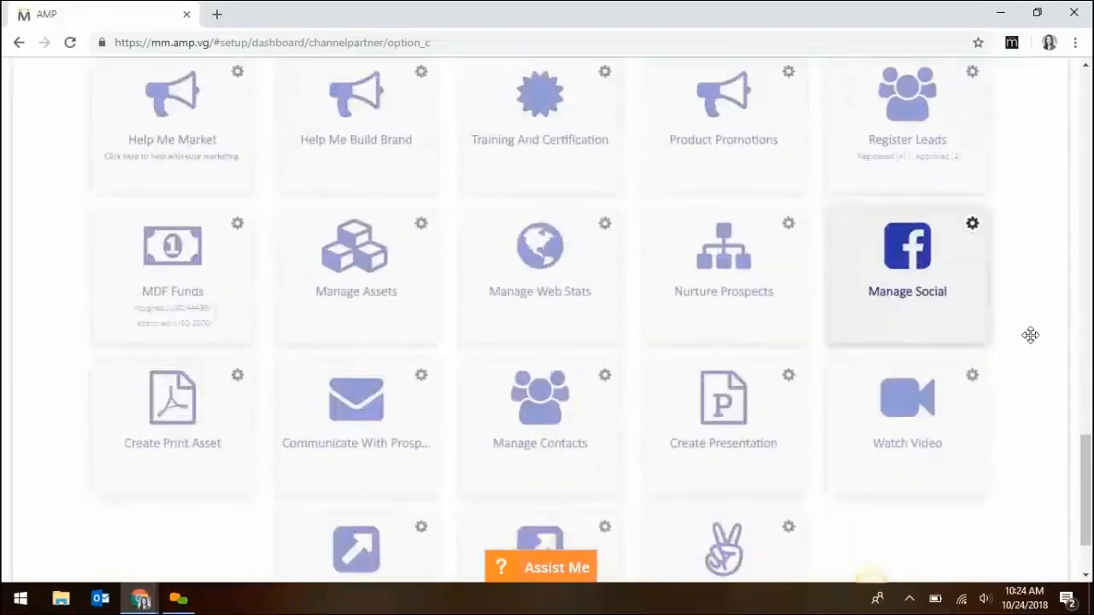
scroll(1031, 335, up, 5)
scroll(1031, 341, up, 10)
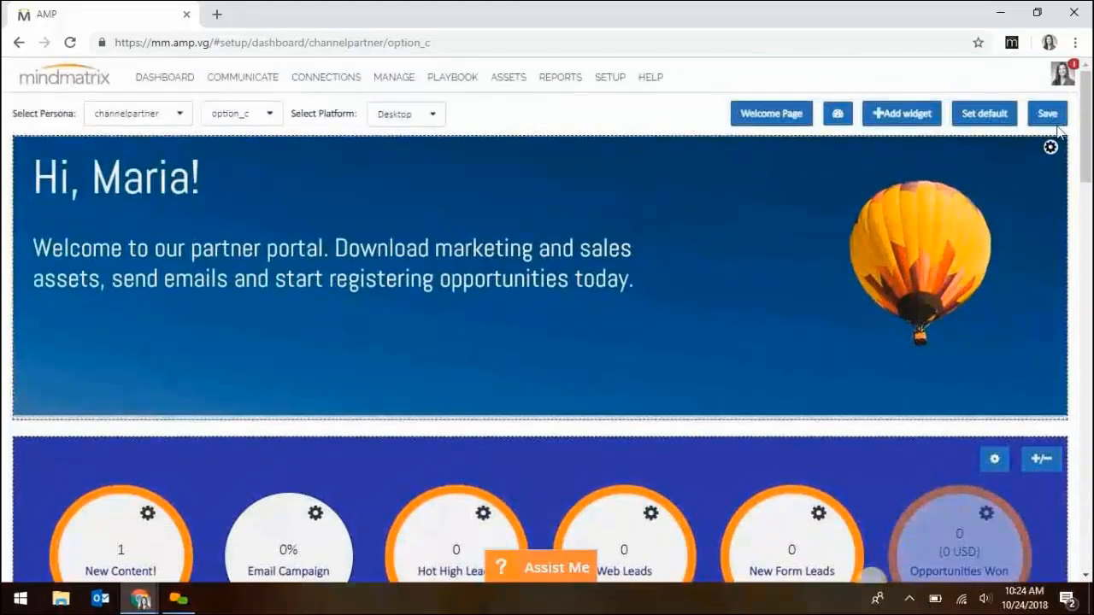
click(1050, 114)
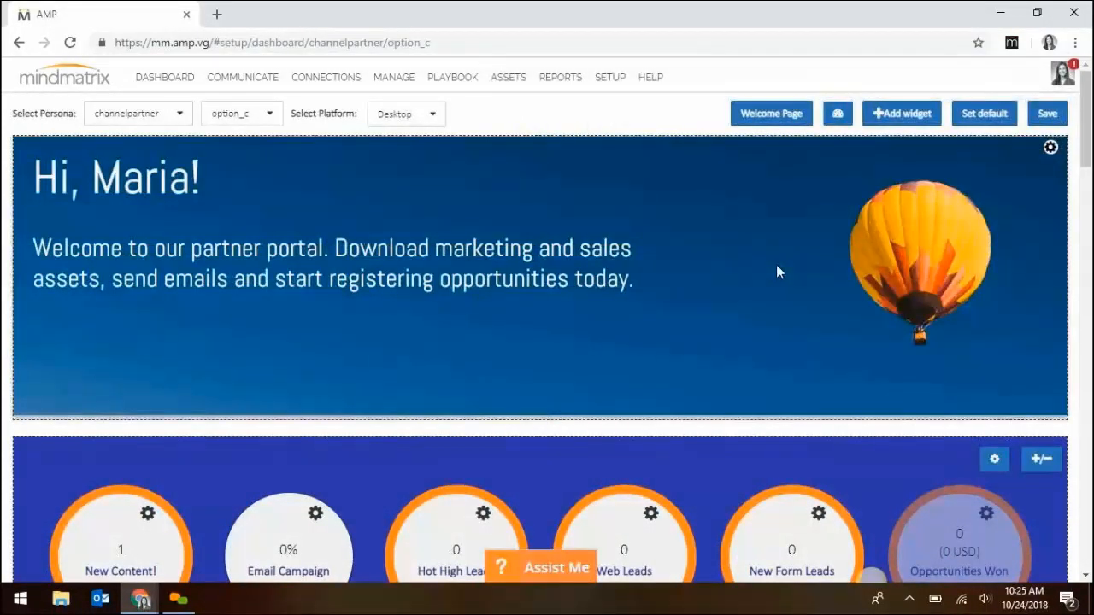
Step: Add the Asset Search widget to the dashboard and save the widget selection
click(904, 118)
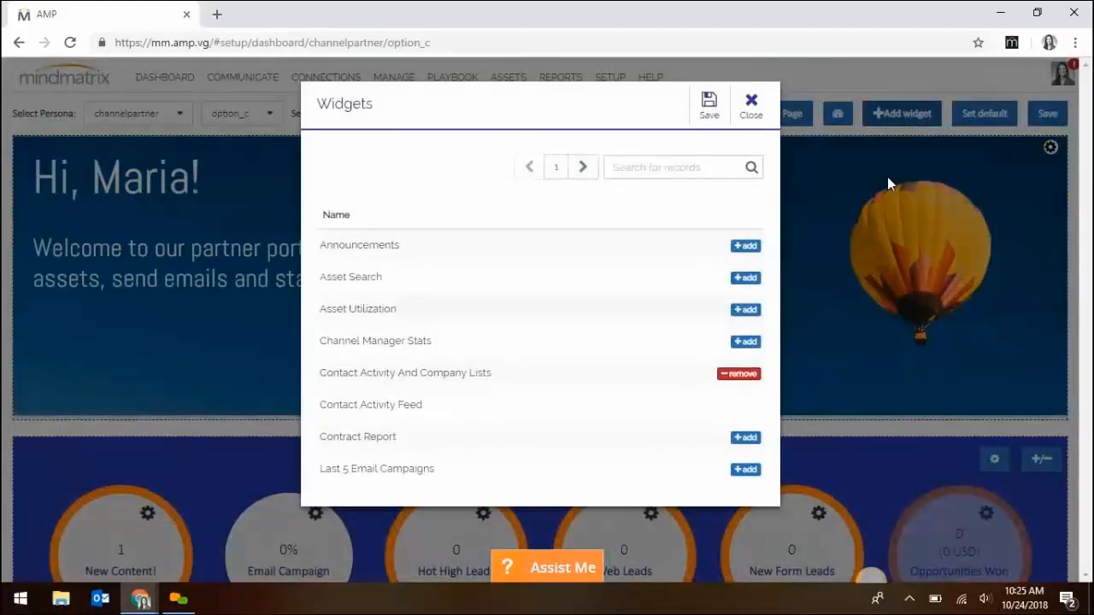
mouse_move(410, 382)
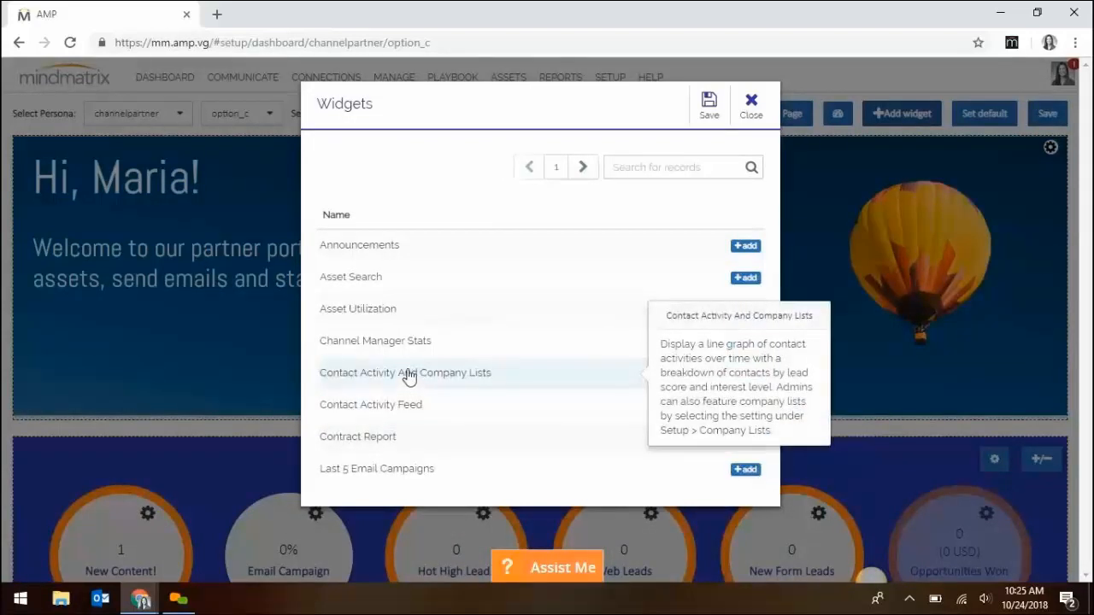
mouse_move(379, 318)
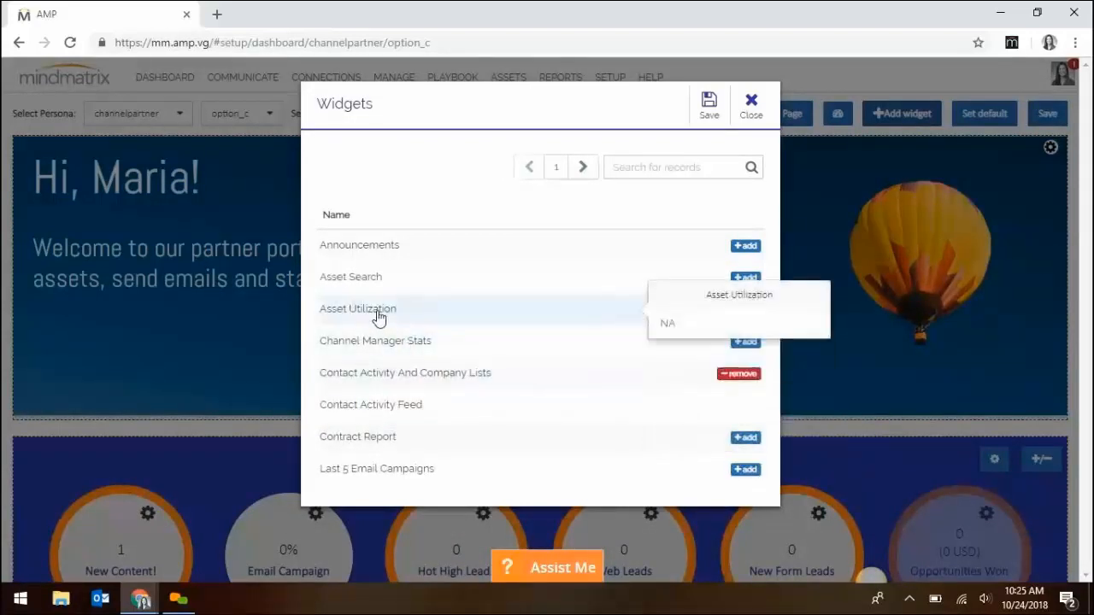
mouse_move(363, 291)
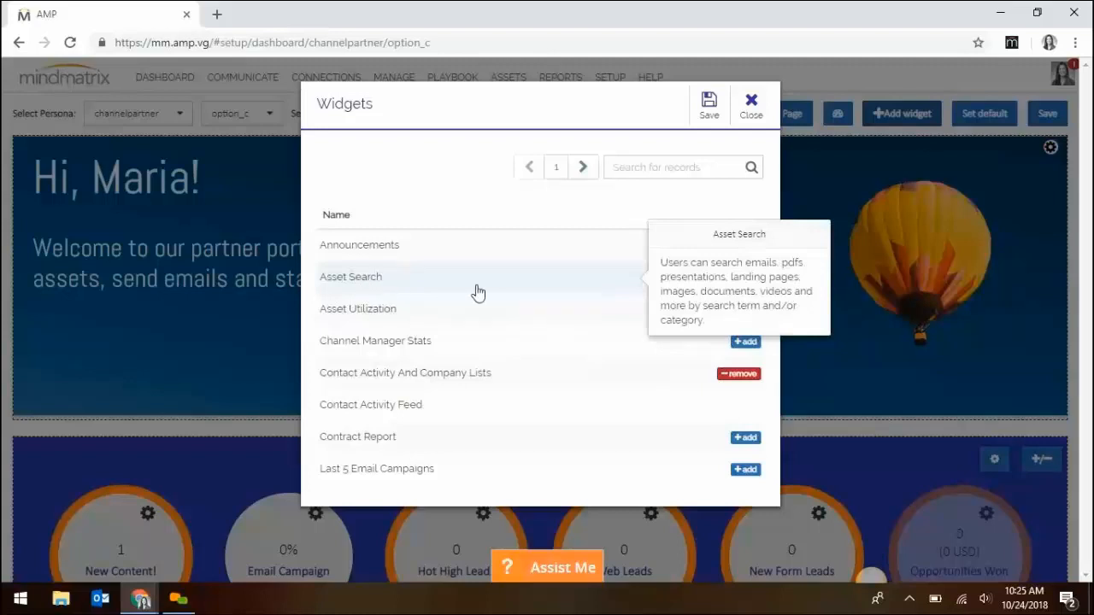
click(745, 278)
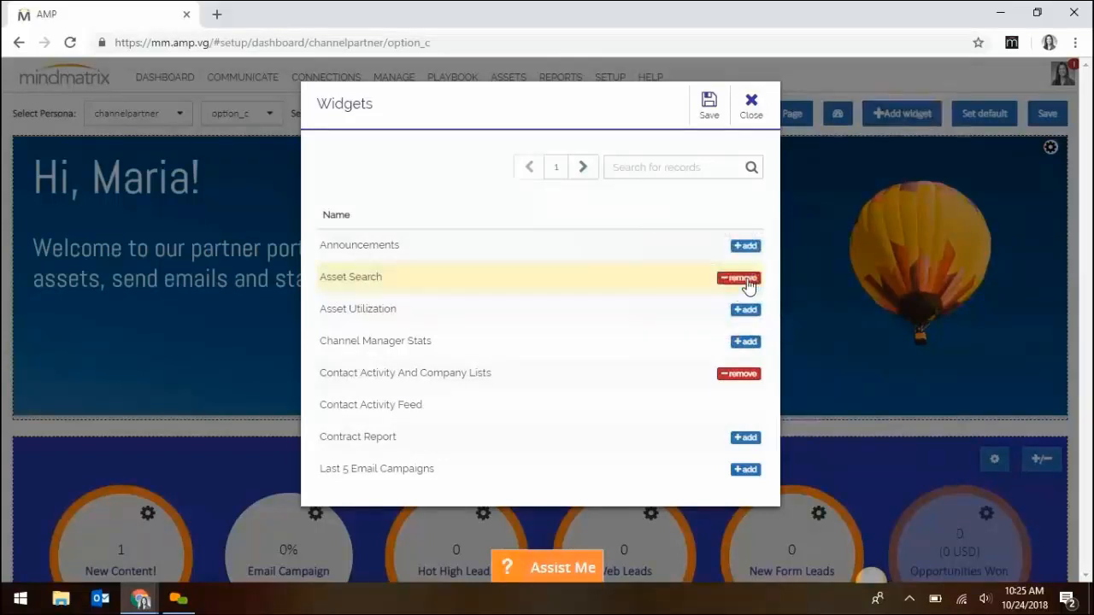
click(709, 106)
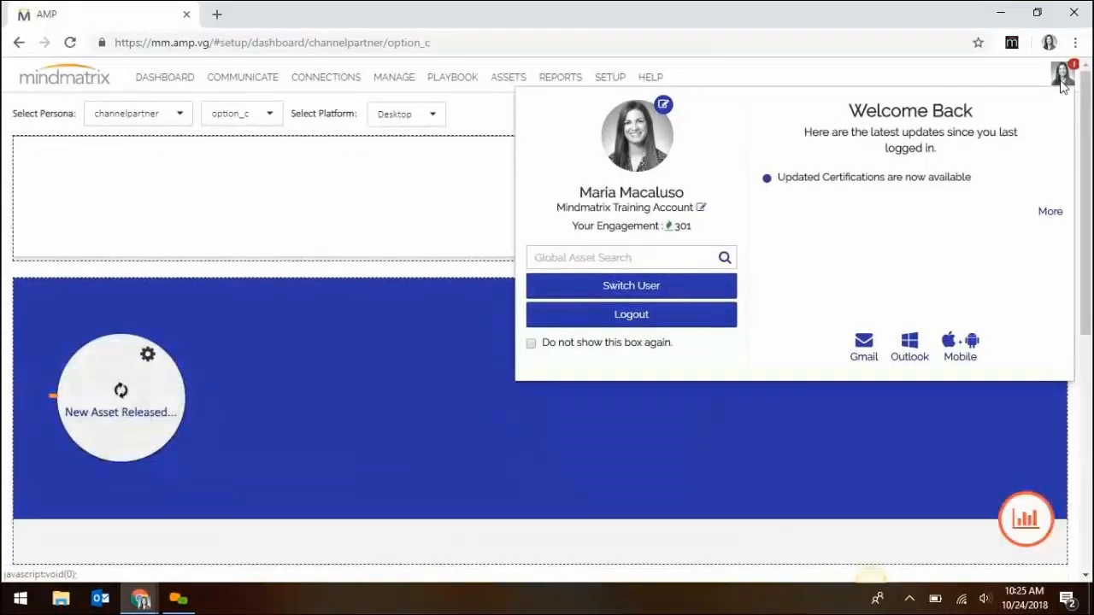
click(1062, 89)
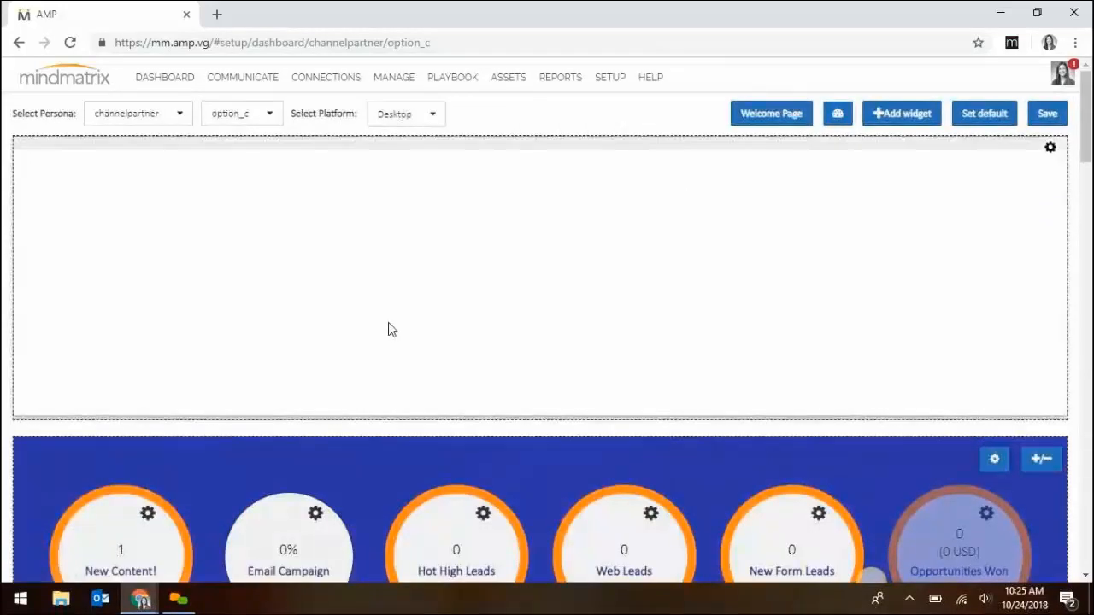
Step: Move the View Assets search widget from the end of the dashboard to directly between the banner and the stats rings
scroll(389, 322, down, 12)
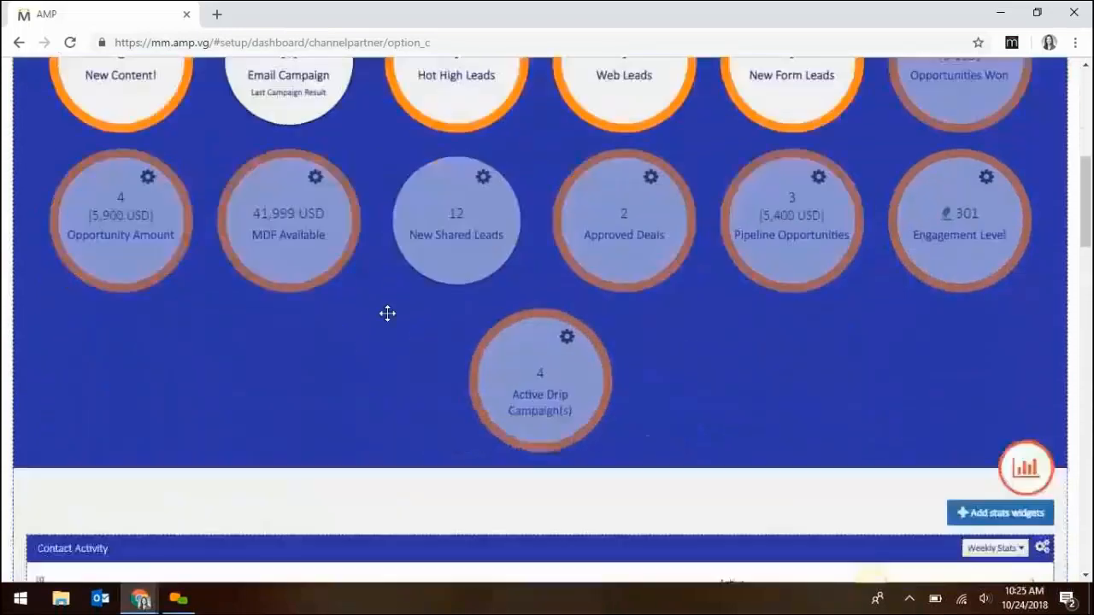
scroll(389, 325, down, 10)
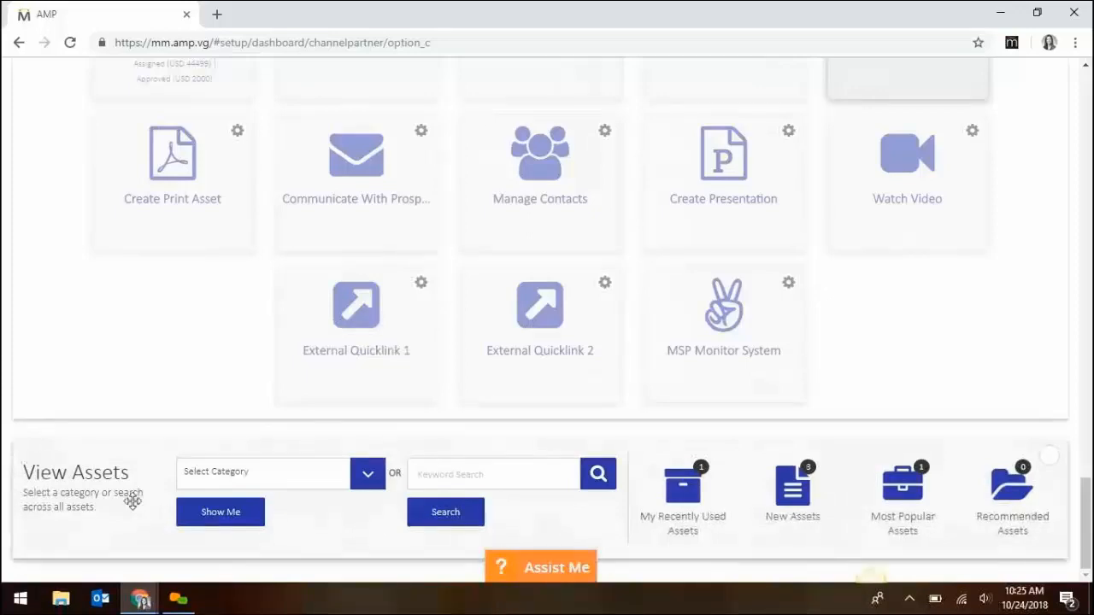
drag(104, 484, 199, 254)
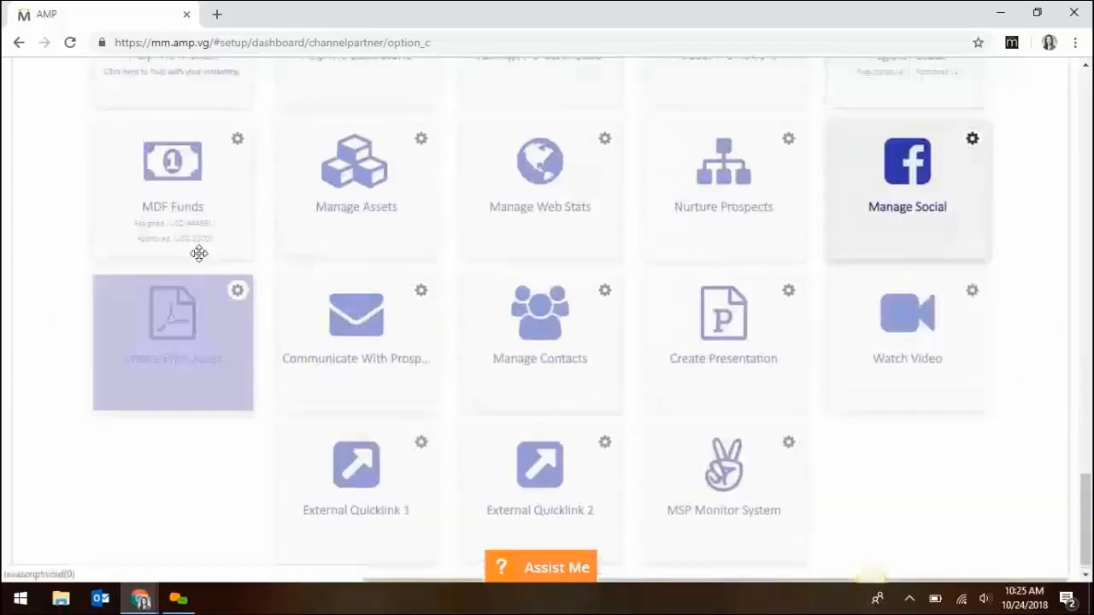
scroll(199, 254, up, 14)
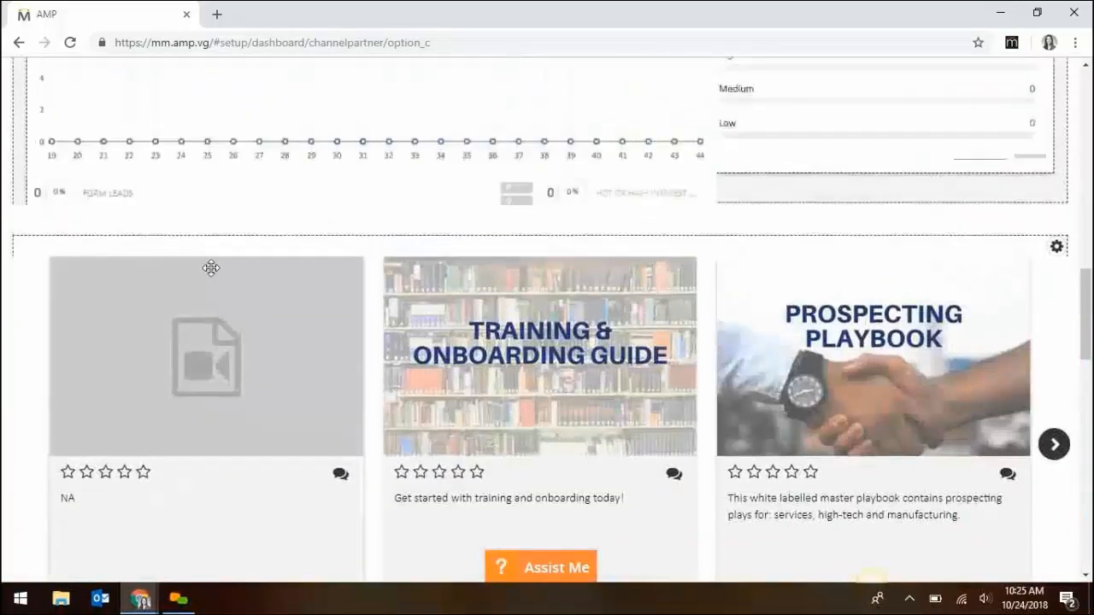
scroll(211, 268, up, 10)
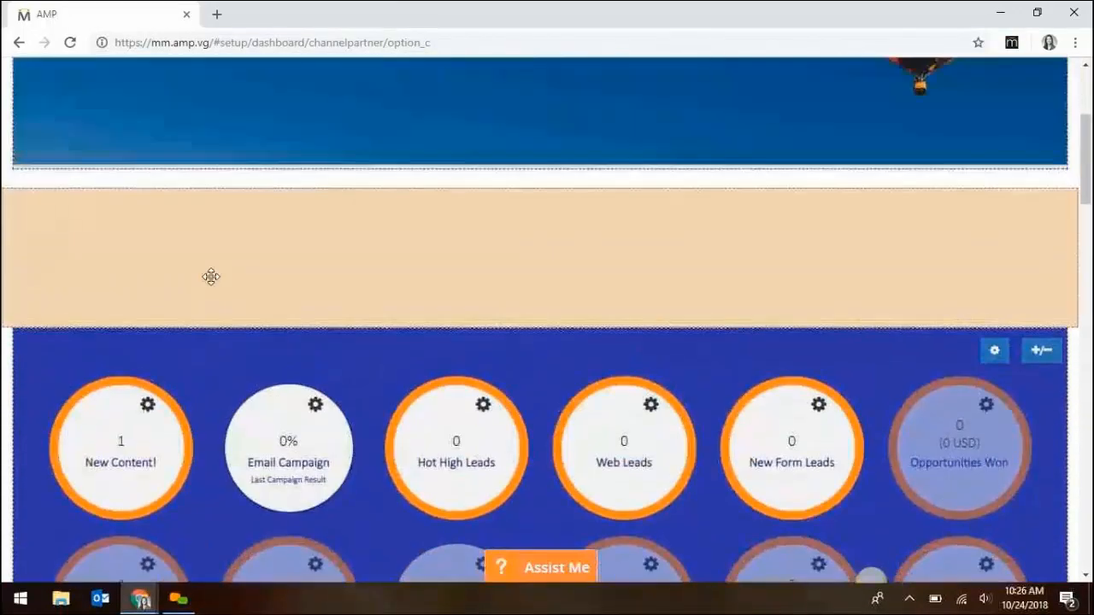
drag(211, 276, 205, 281)
scroll(845, 344, up, 2)
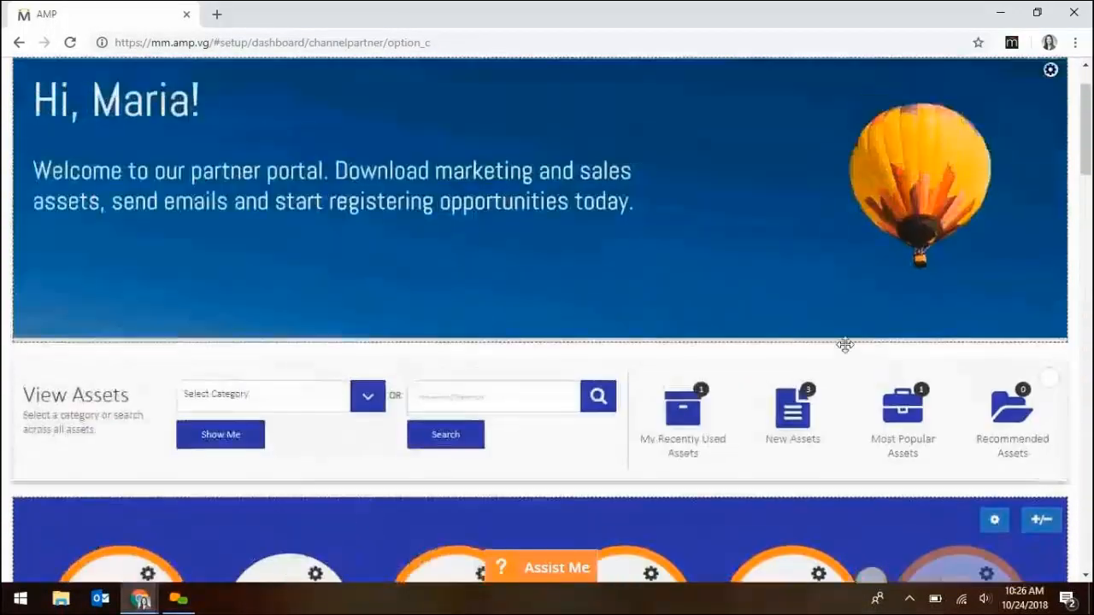
Step: Examine the View Assets widget's category choices, keyword search field and asset shortcuts
scroll(845, 344, up, 1)
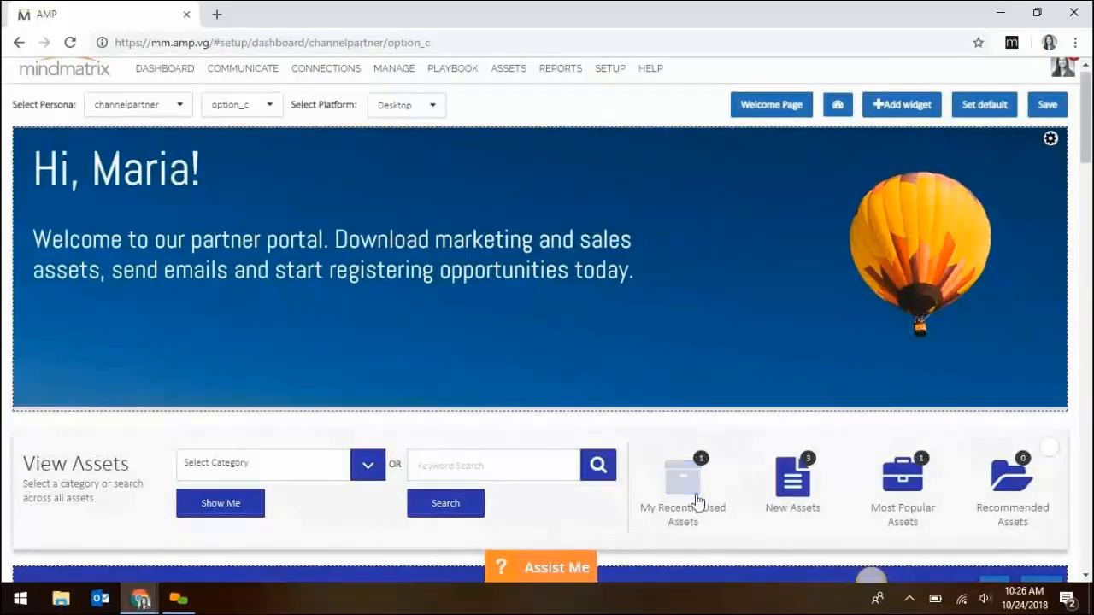
scroll(697, 500, down, 1)
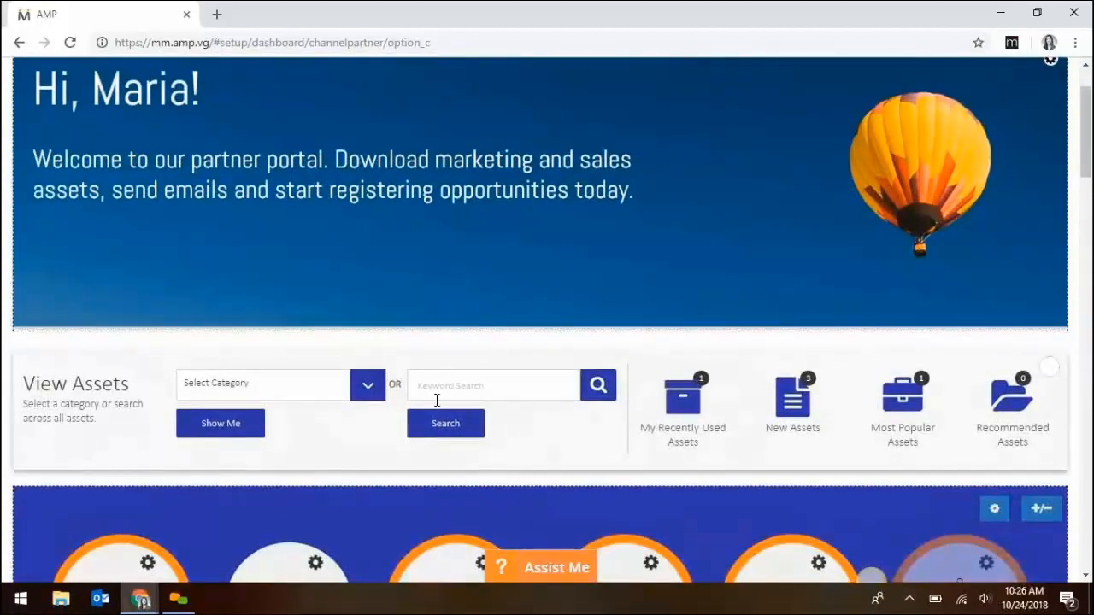
click(365, 394)
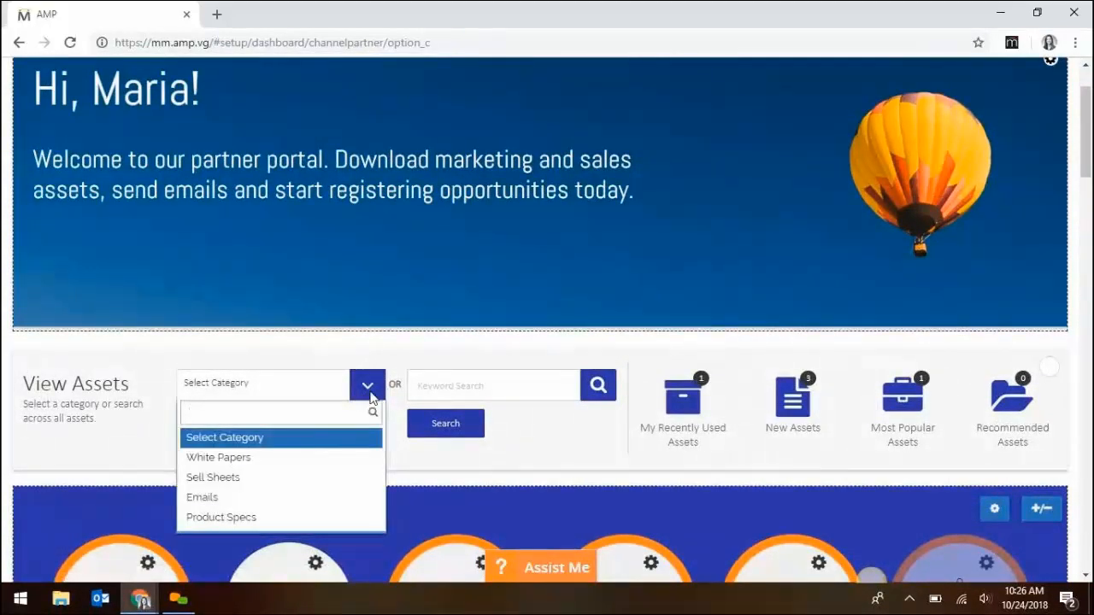
click(491, 391)
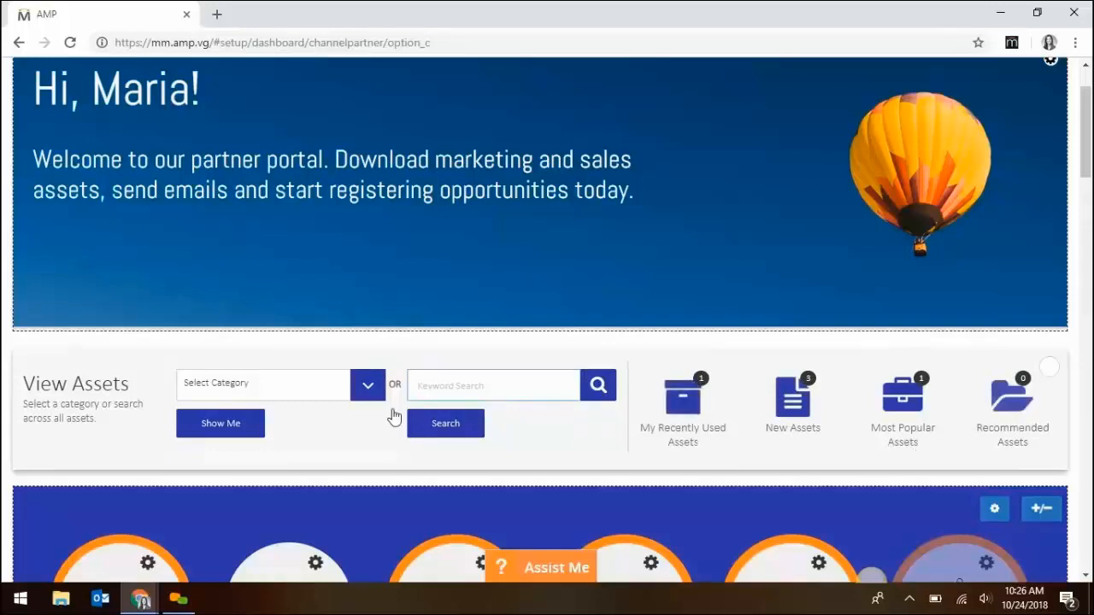
Step: Open the Manage Portal settings, review the Company Logo Url, and close them without saving
scroll(717, 243, up, 2)
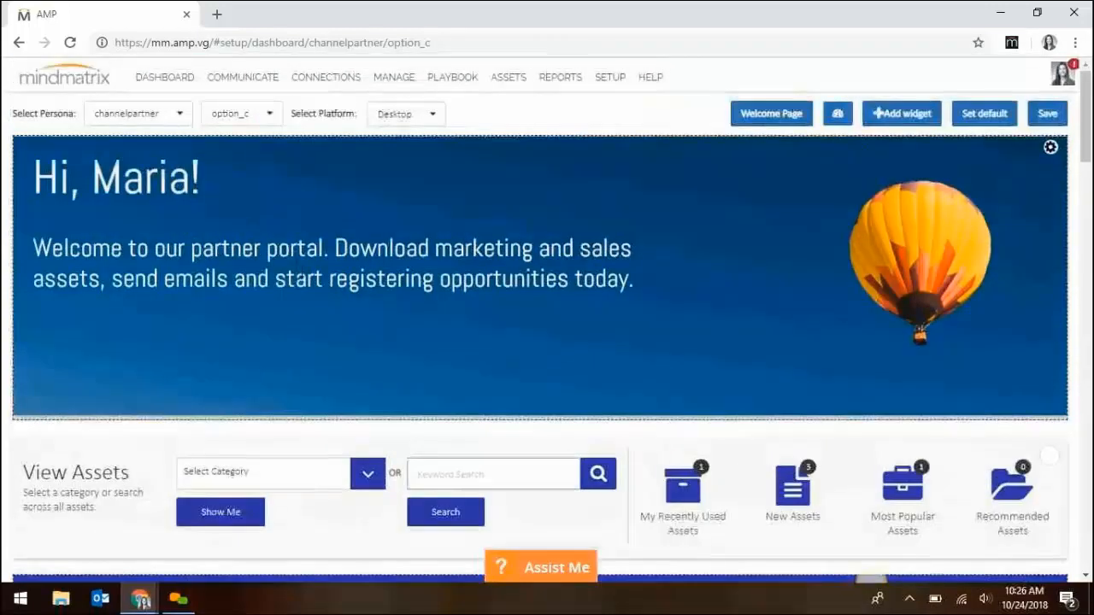
click(837, 120)
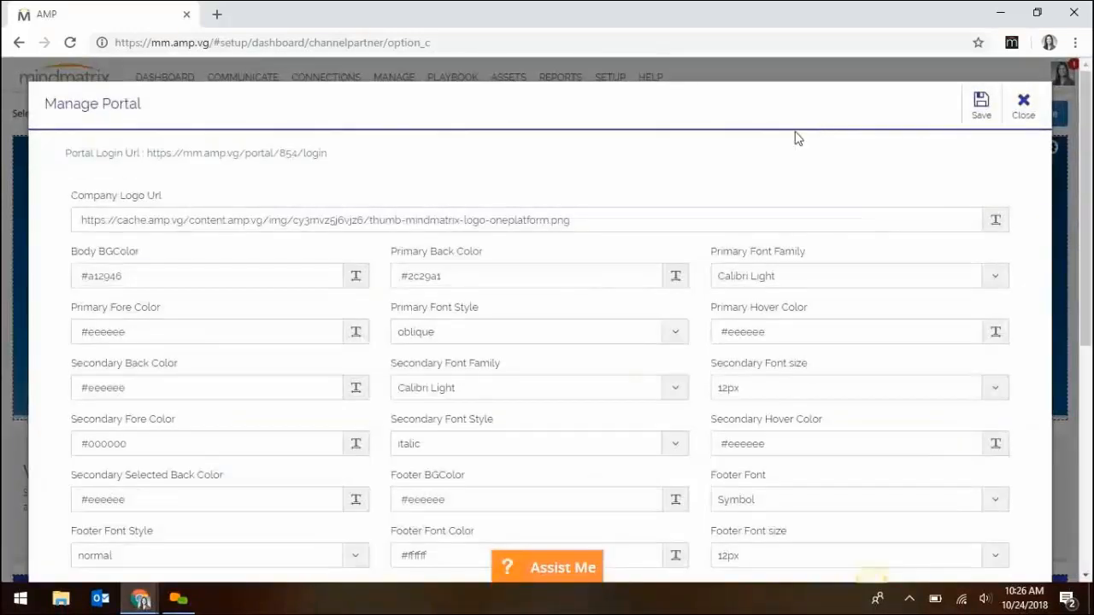
scroll(744, 171, down, 1)
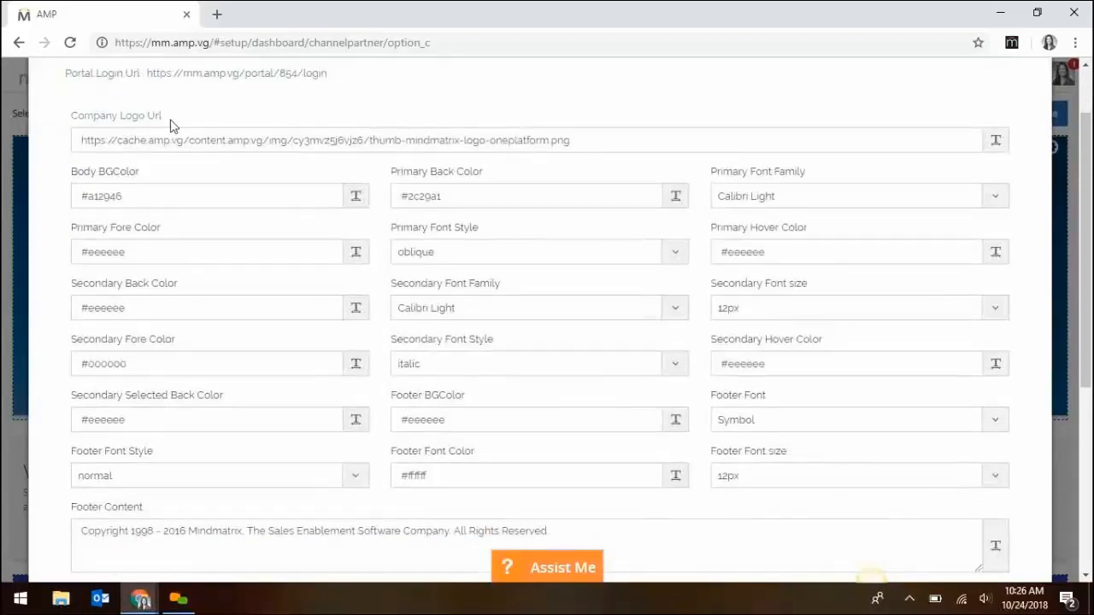
click(77, 141)
drag(81, 140, 611, 152)
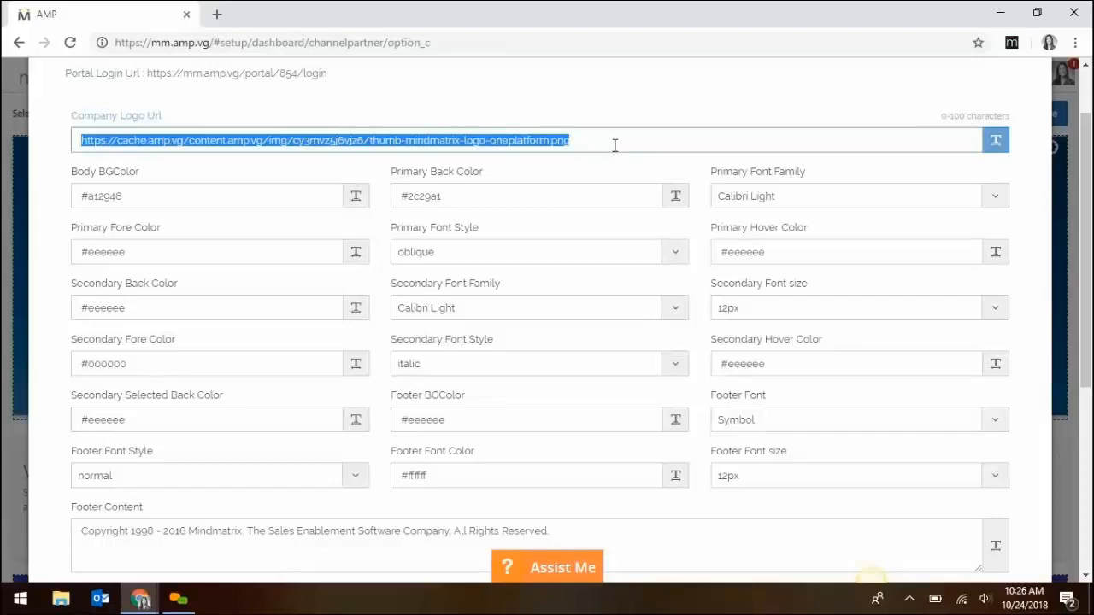
click(78, 142)
drag(78, 142, 572, 143)
scroll(526, 188, up, 1)
click(175, 78)
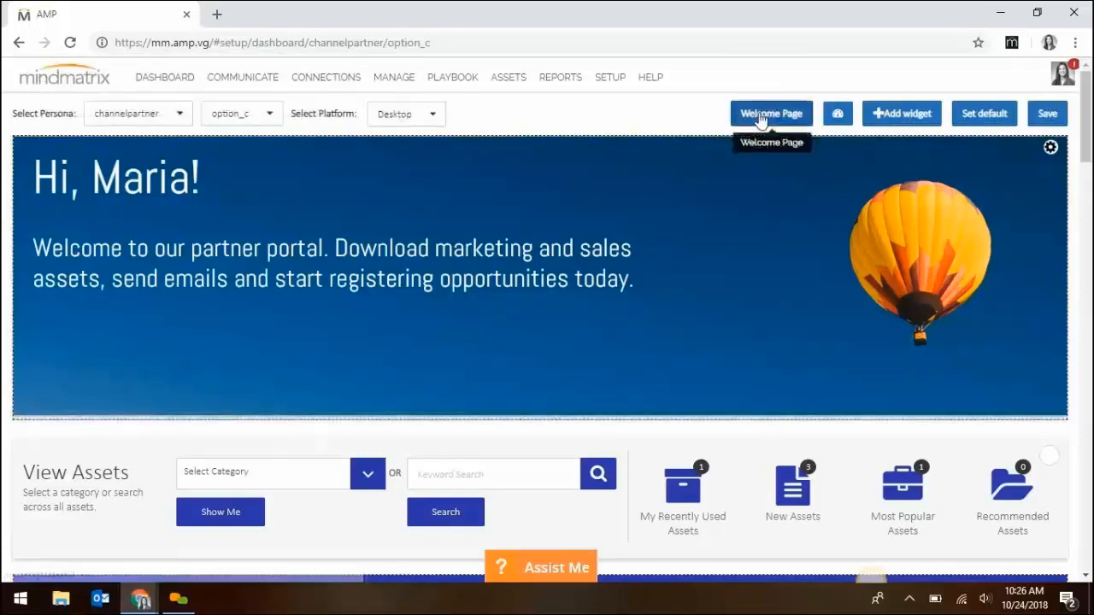
Step: Open the Manage Portal settings and review the body and primary color pickers and the Primary Font Family choices
click(832, 118)
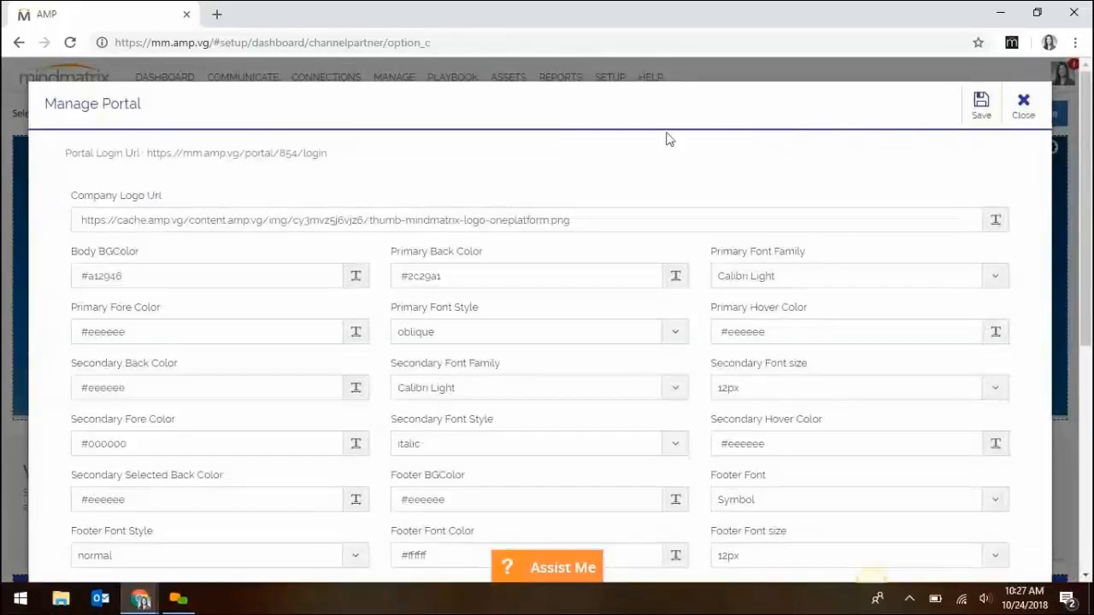
click(180, 276)
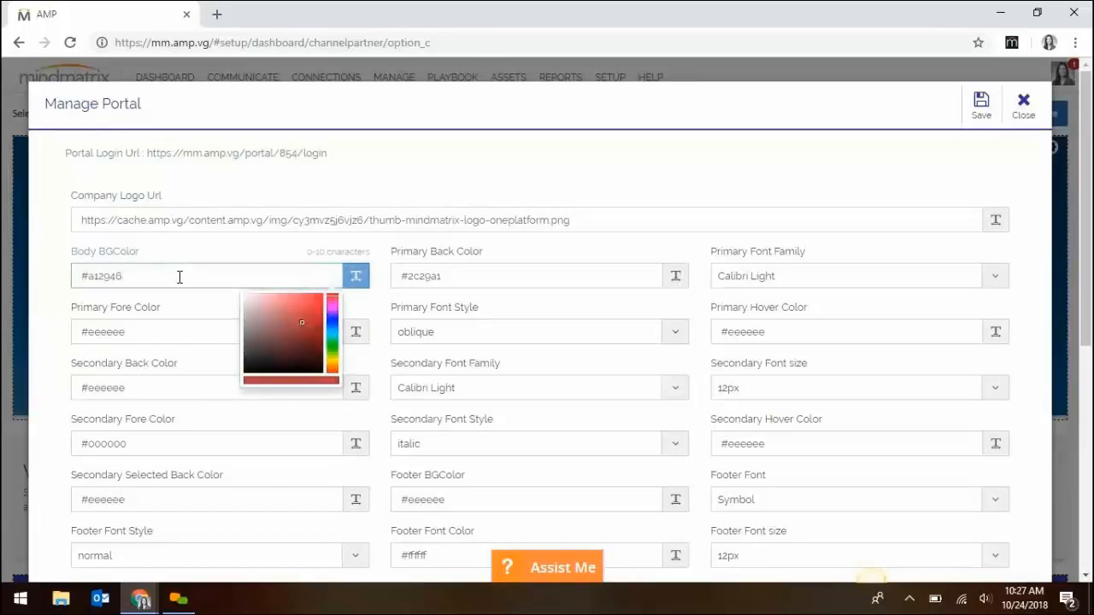
click(170, 333)
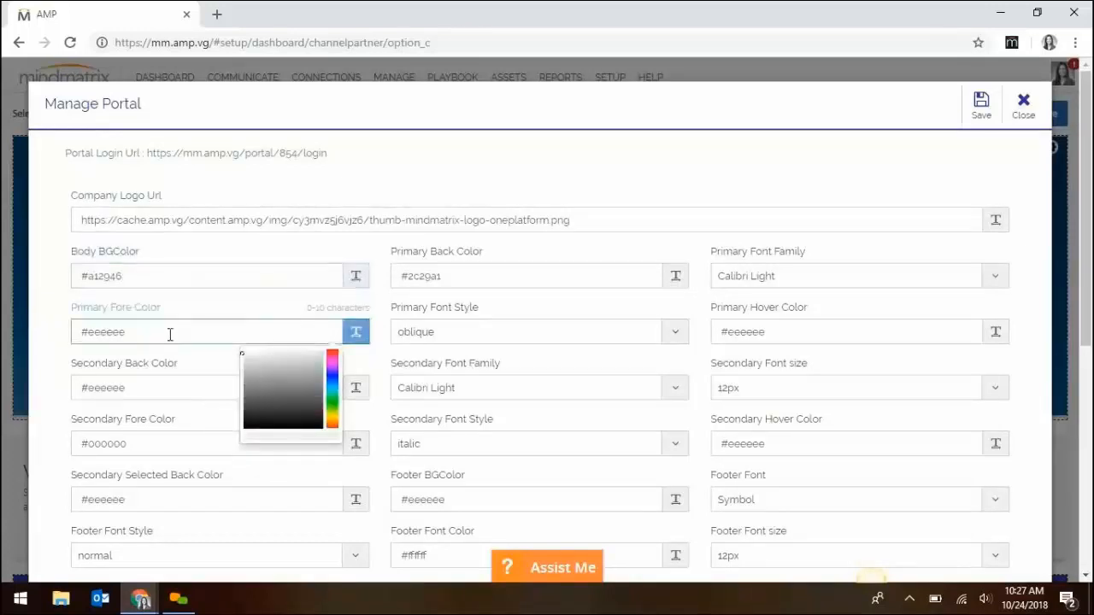
scroll(170, 335, down, 2)
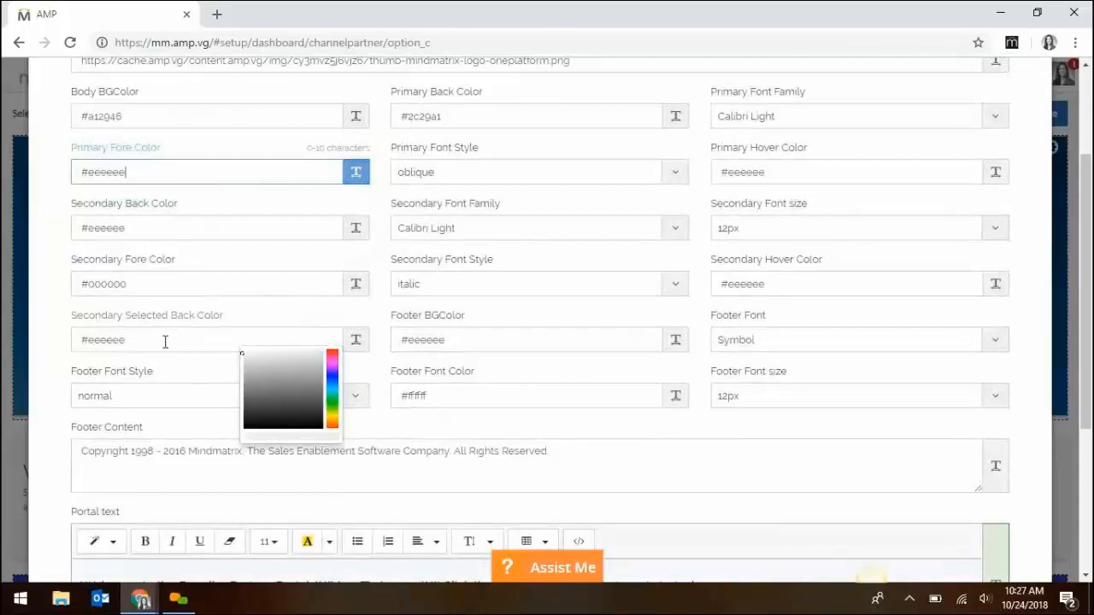
click(189, 371)
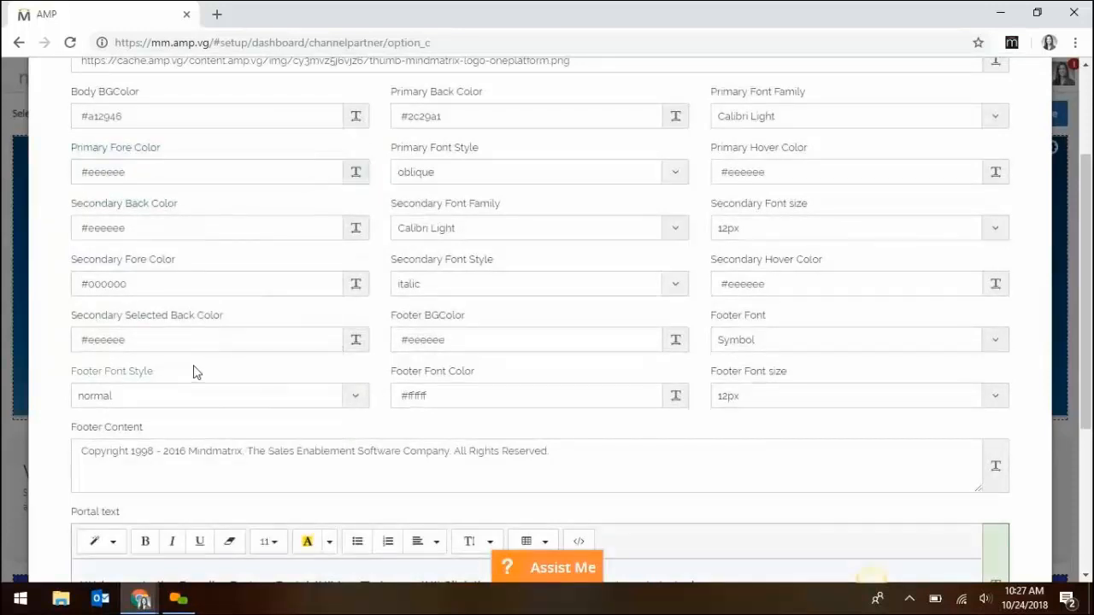
scroll(256, 350, up, 1)
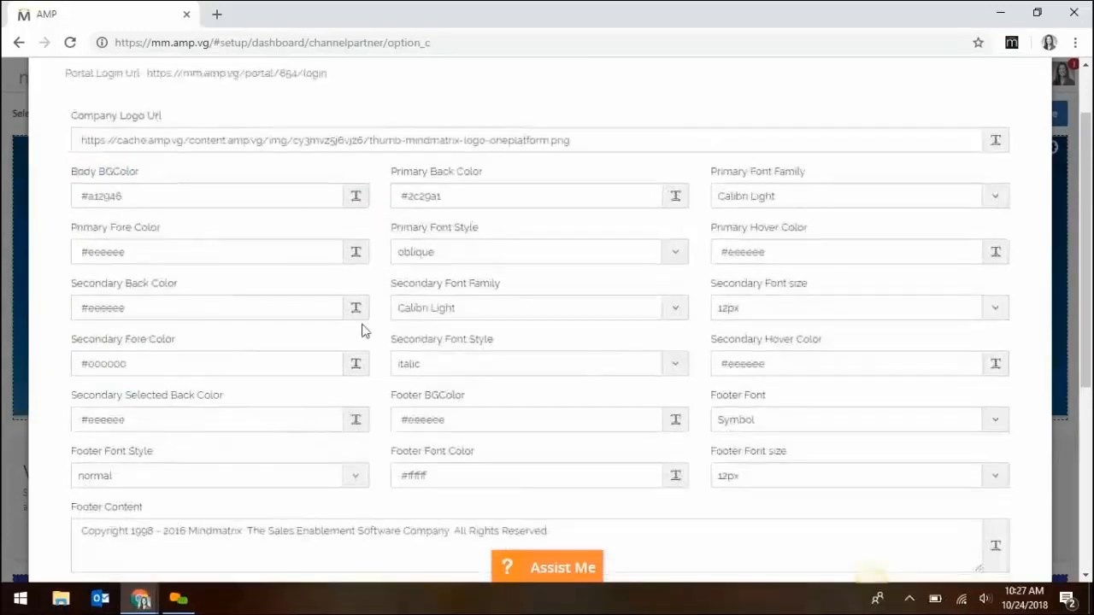
click(984, 210)
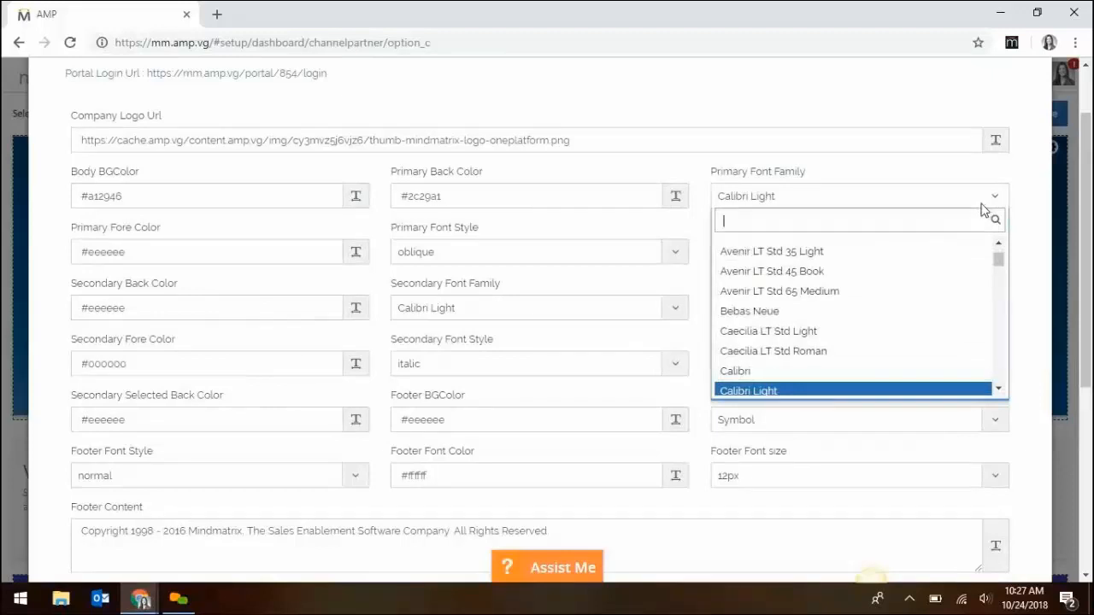
click(993, 203)
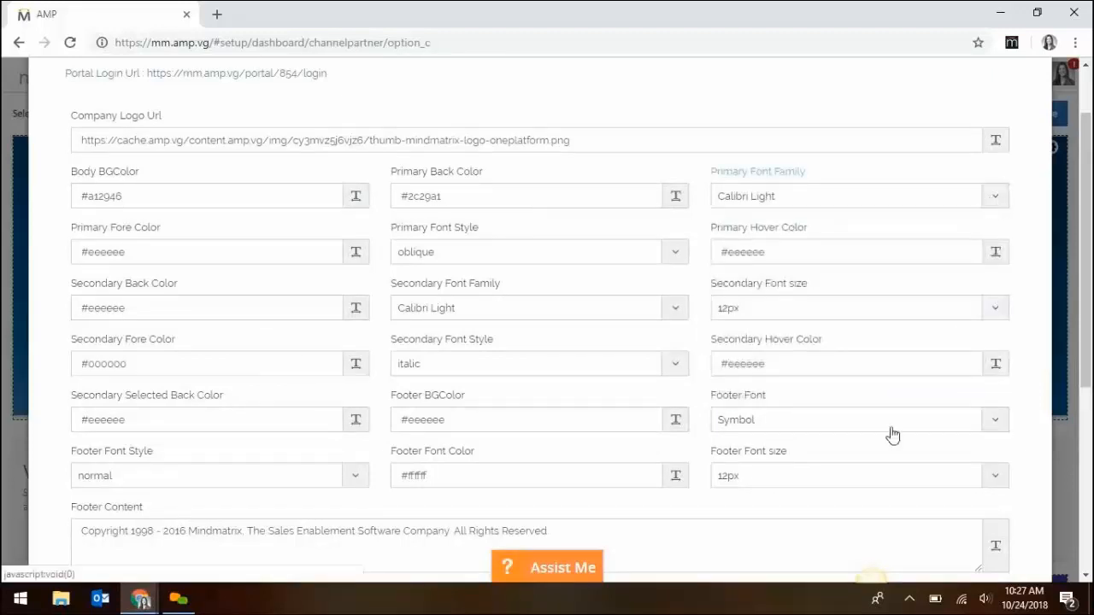
Step: Review the footer content and the Portal text with its user first-name merge field, and close Manage Portal without saving
scroll(293, 194, down, 2)
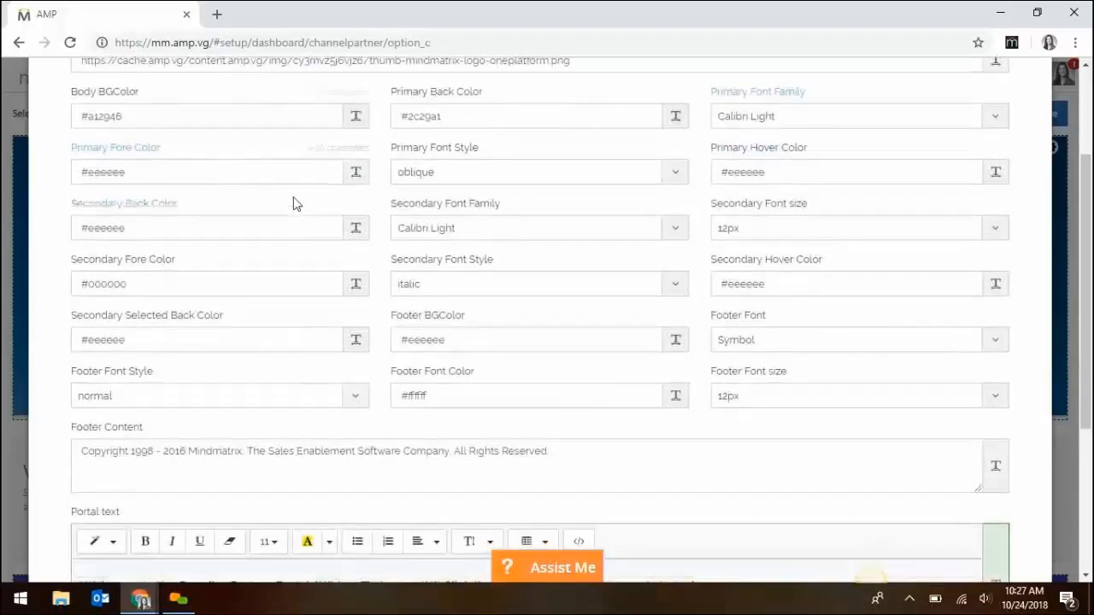
scroll(295, 199, down, 1)
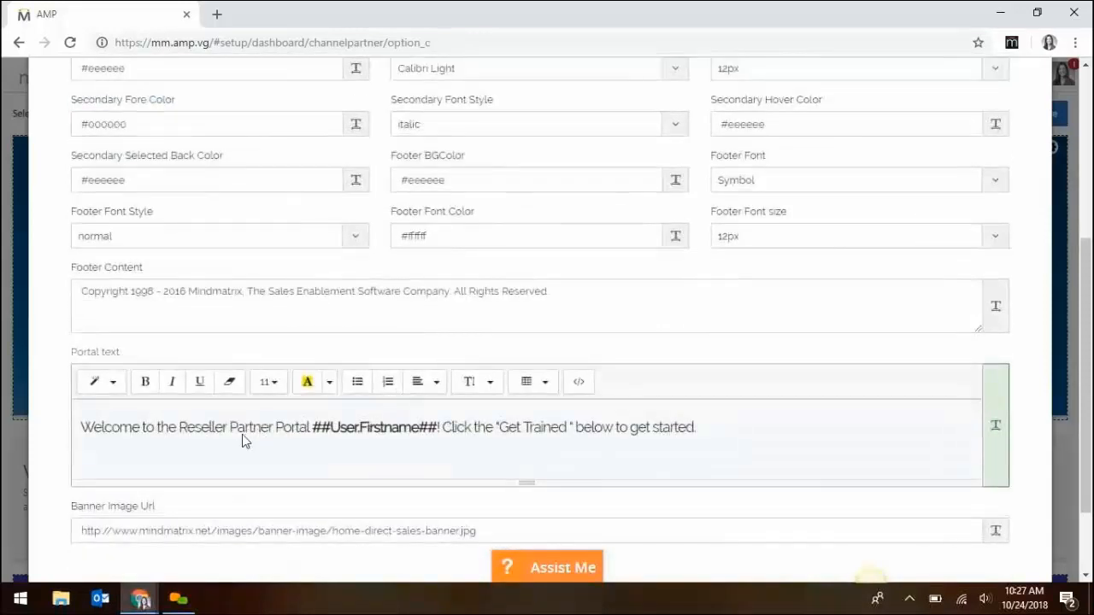
click(83, 434)
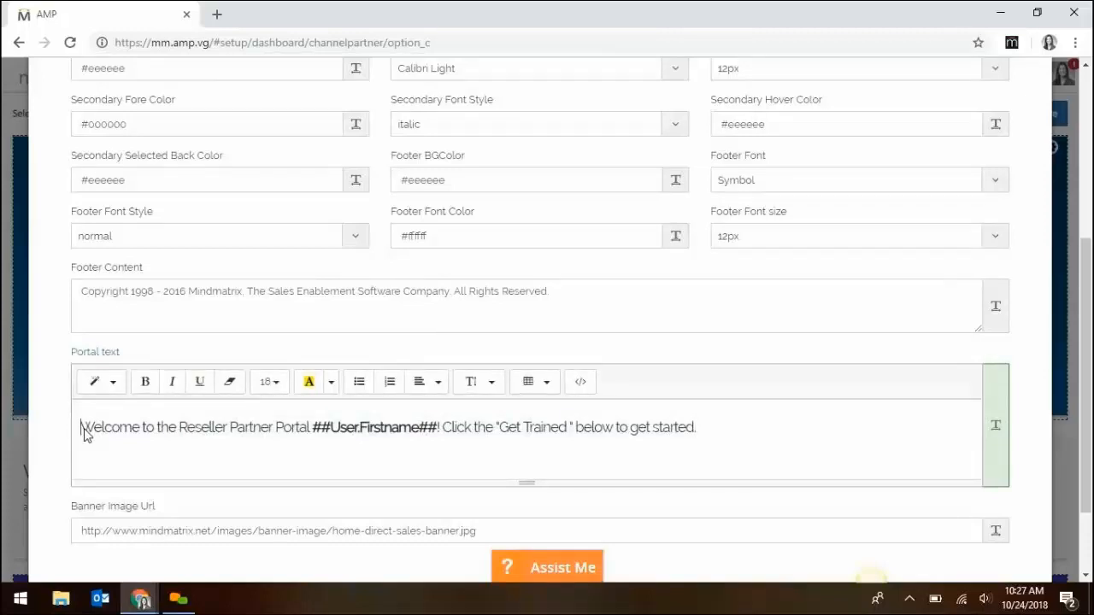
drag(84, 433, 750, 431)
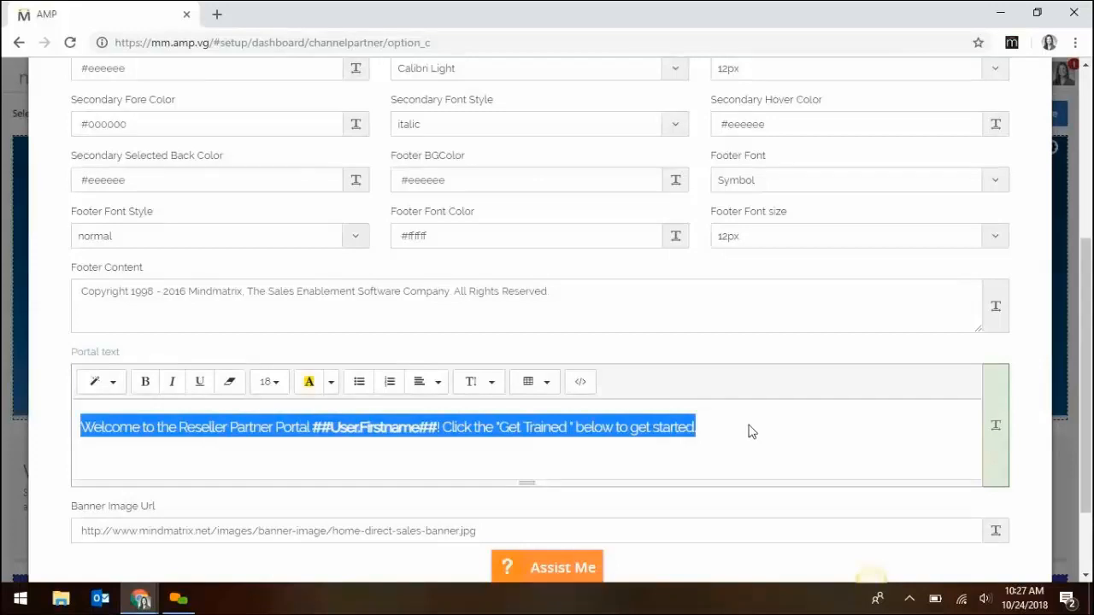
click(379, 457)
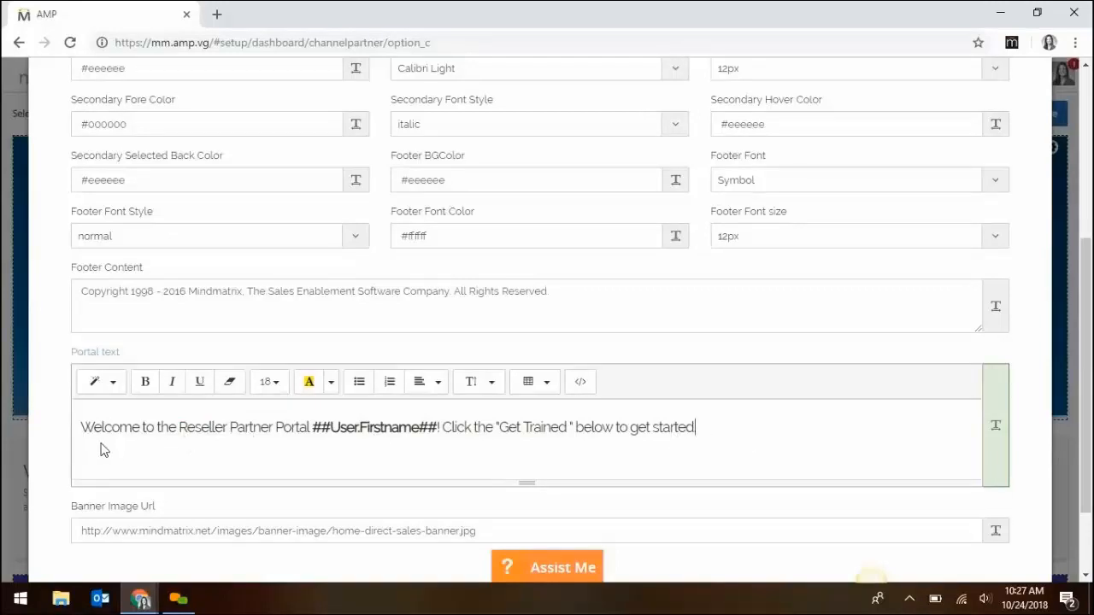
click(827, 318)
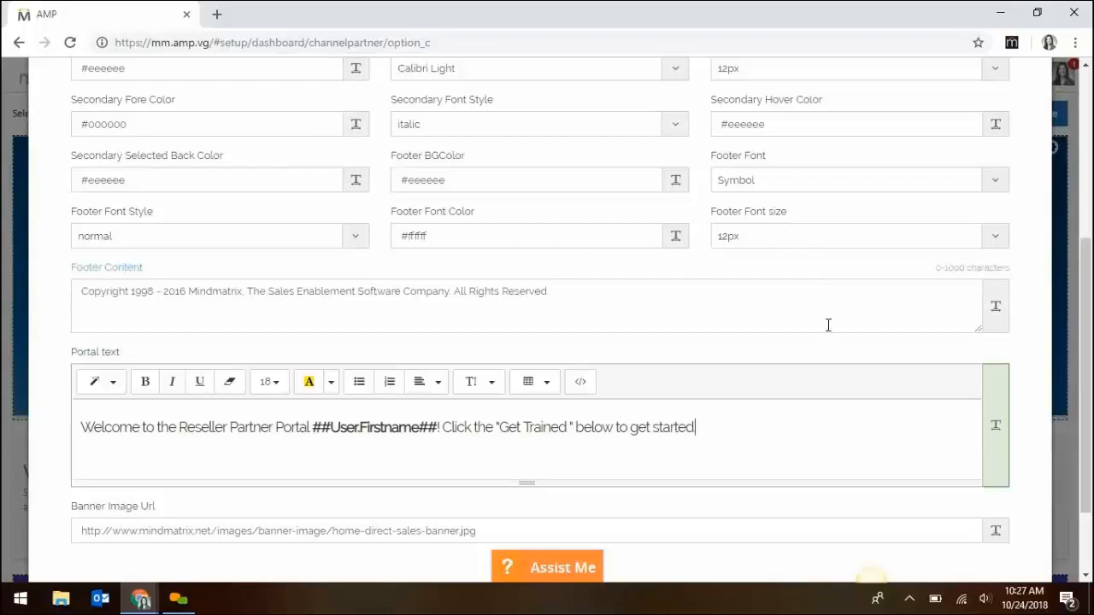
scroll(828, 325, up, 5)
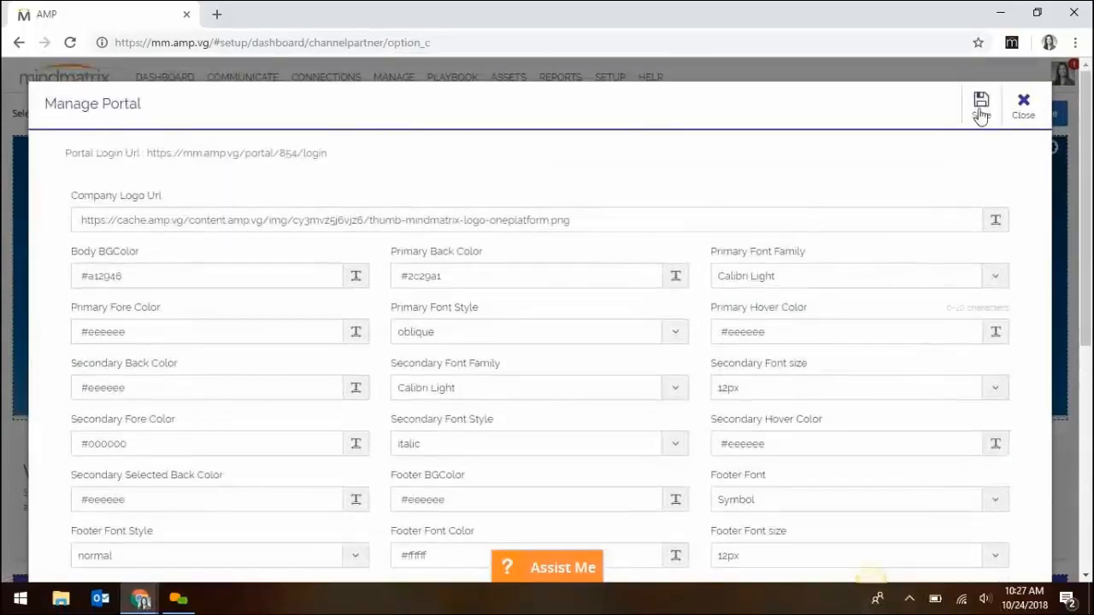
click(1025, 113)
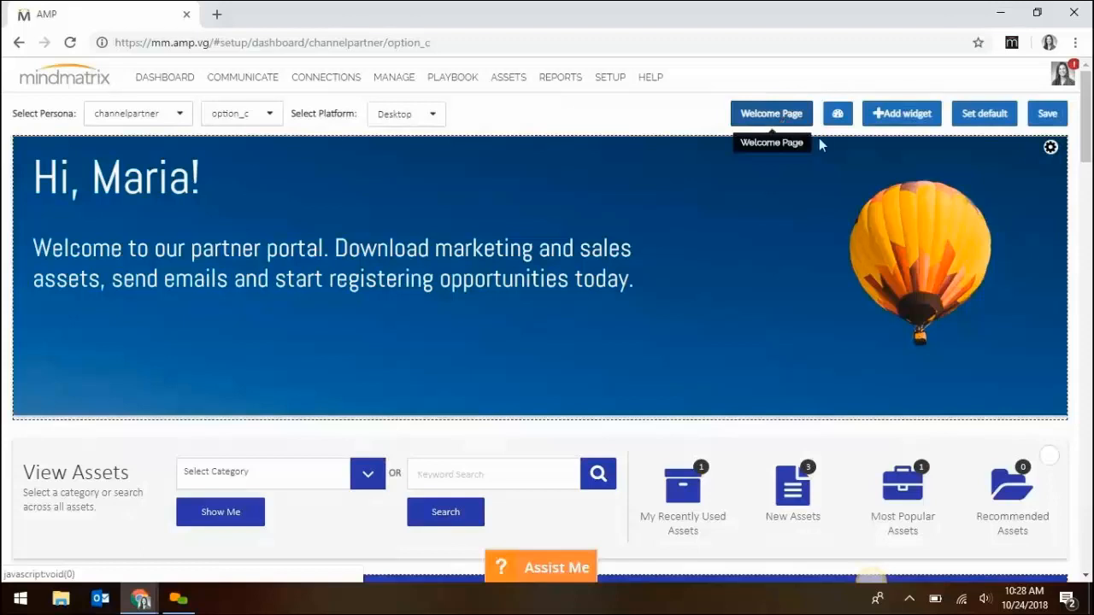
Step: Open the channelpartner Welcome Page template selection, and load mm.amp.vg/welcome in a new browser tab to view the default welcome page
click(774, 118)
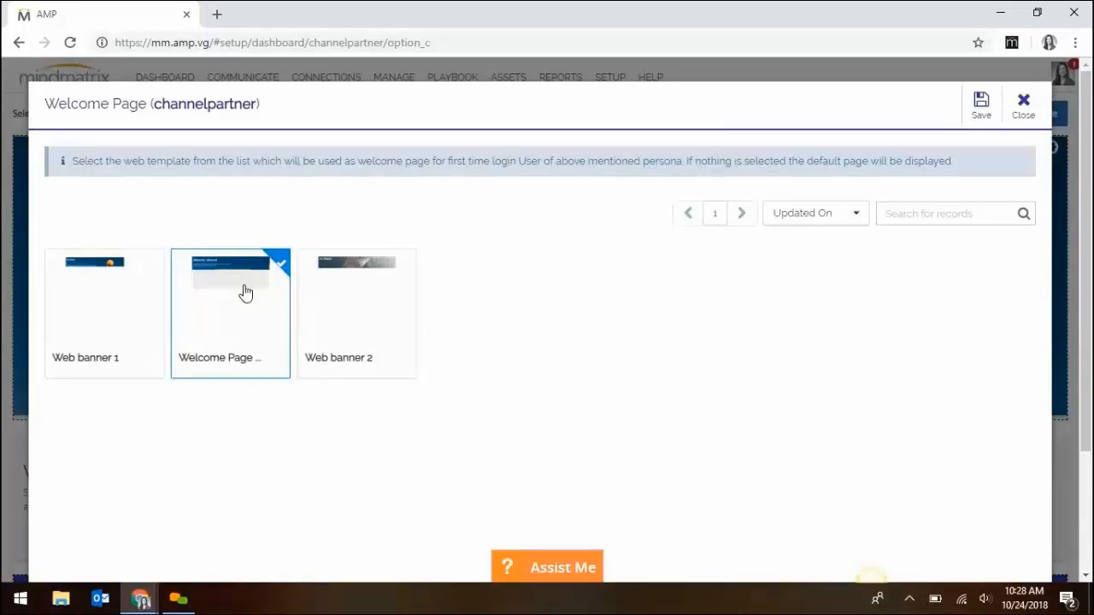
click(218, 15)
text(mm)
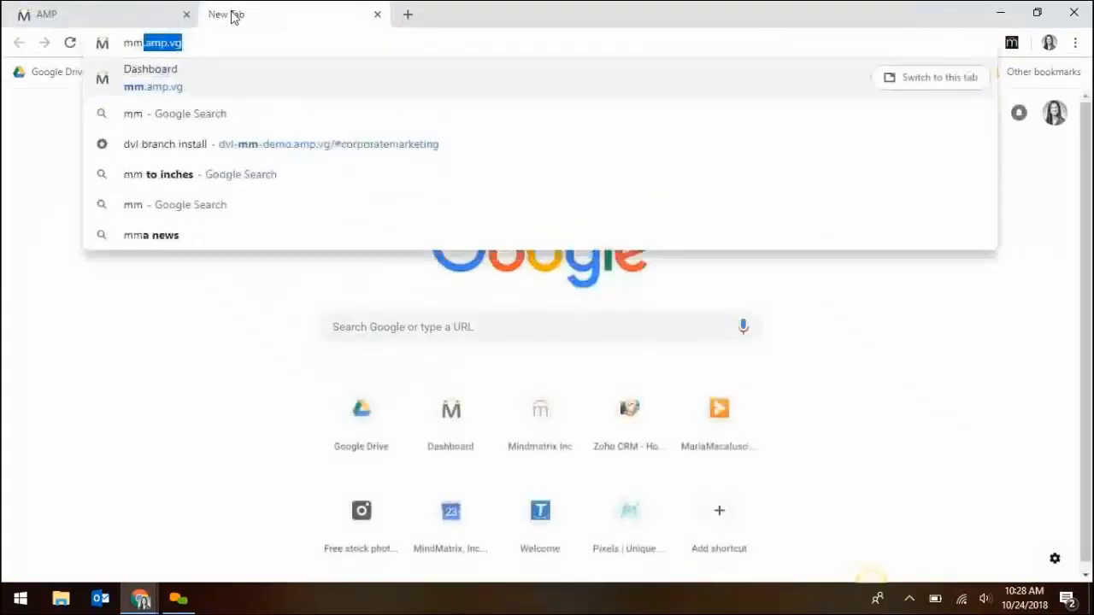
key(Right)
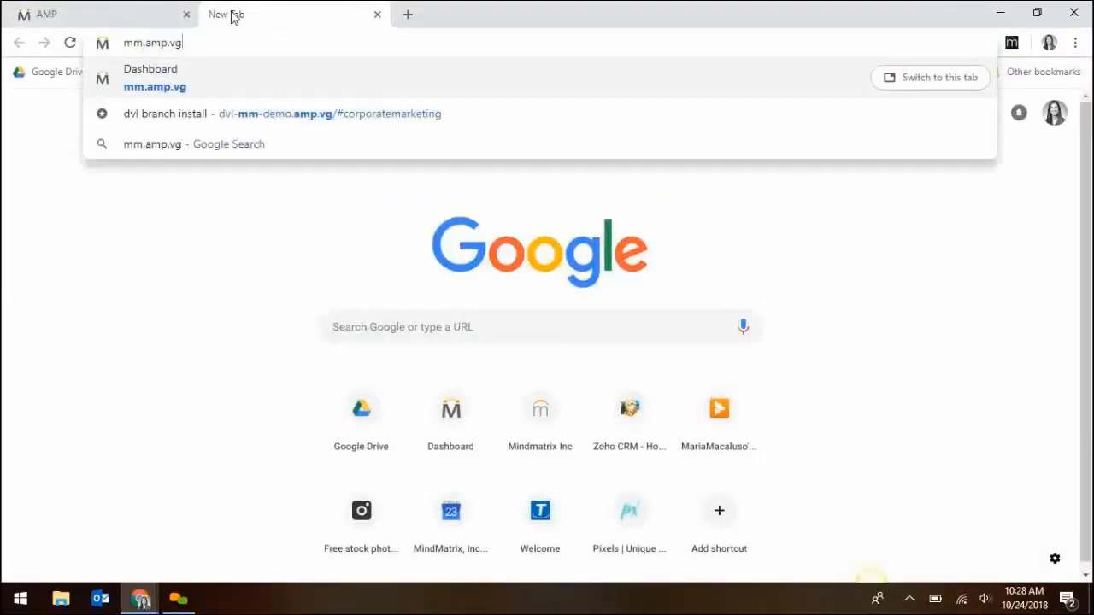
text(/welcome)
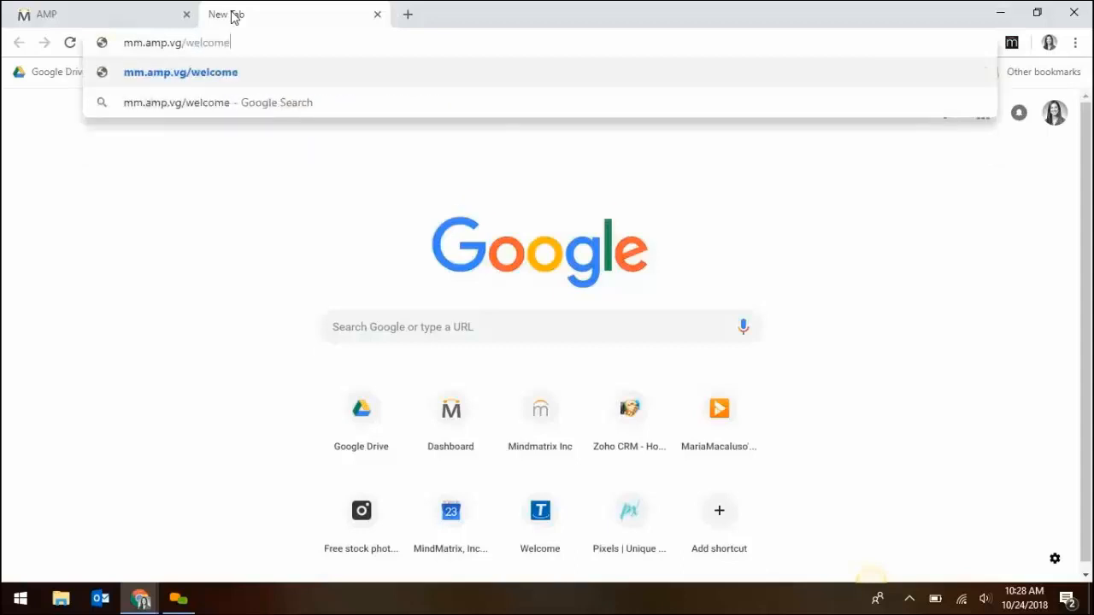
key(Return)
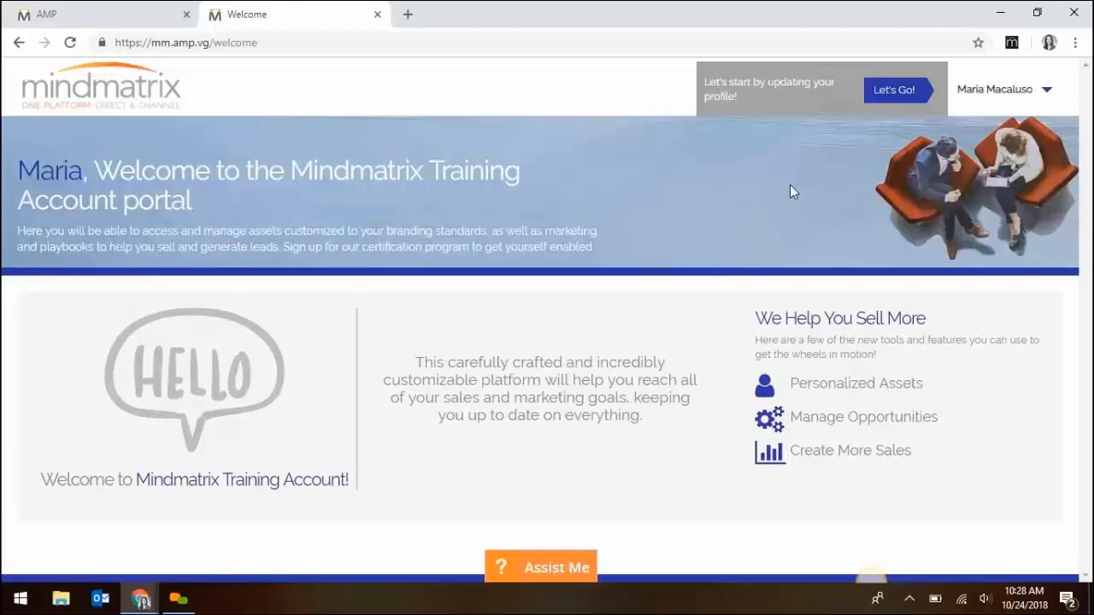
Step: View the profile update form from the welcome page, close it, and return to the AMP dashboard setup tab
click(895, 100)
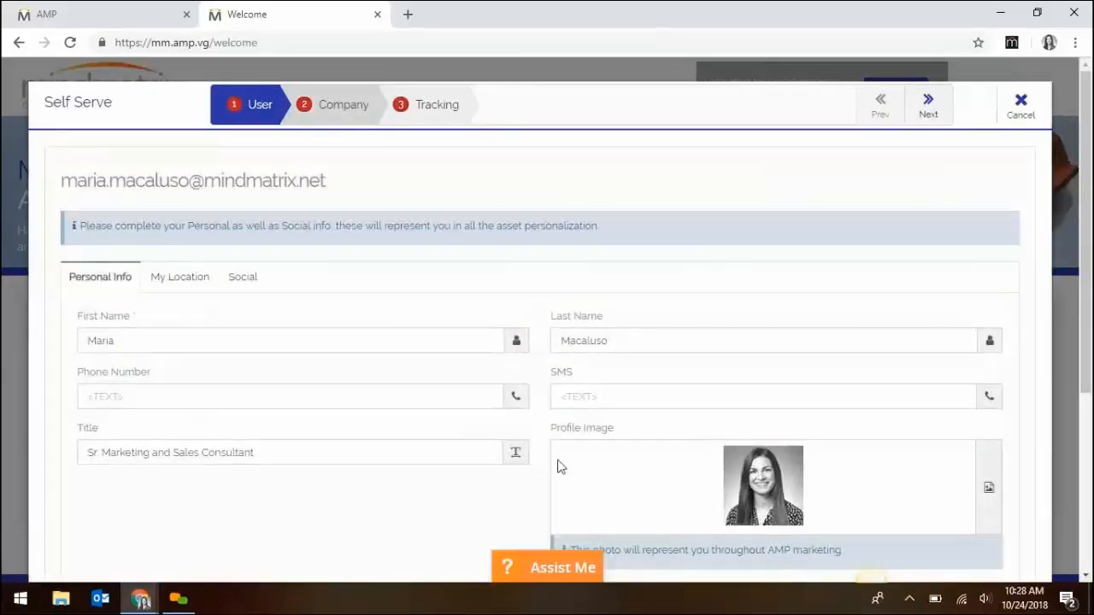
click(434, 75)
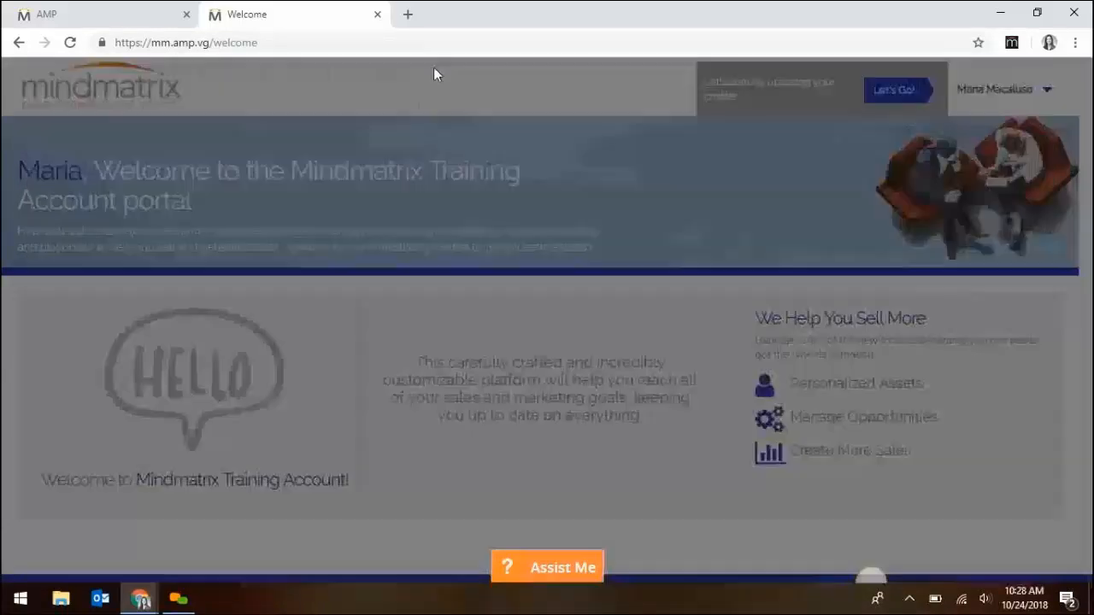
click(94, 17)
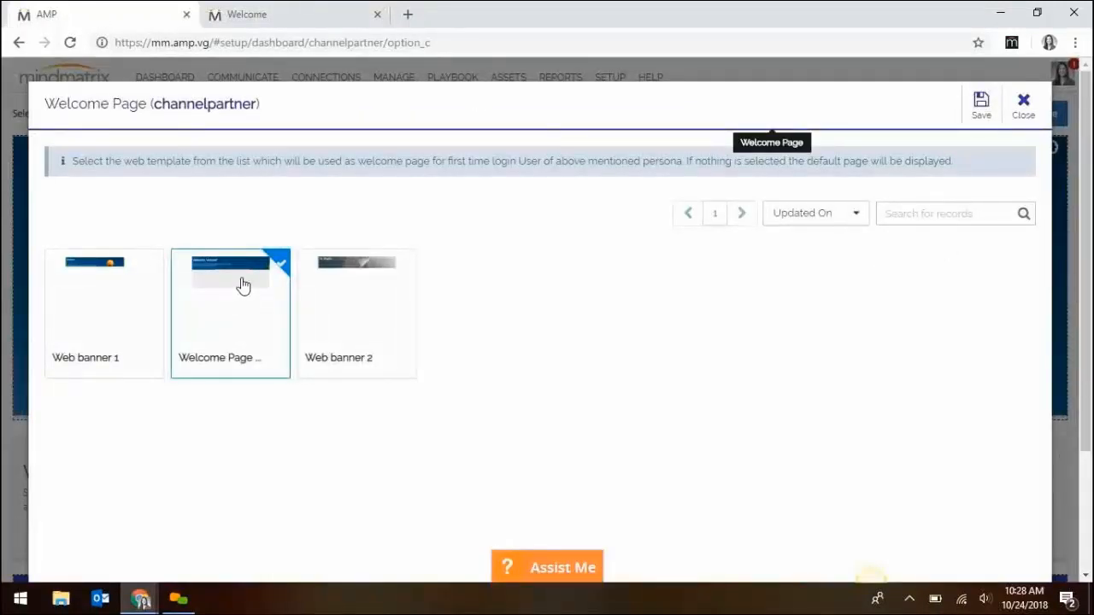
Step: Try Web banner 2, switch back to the Welcome Page template for the channelpartner persona, and save the selection
click(349, 288)
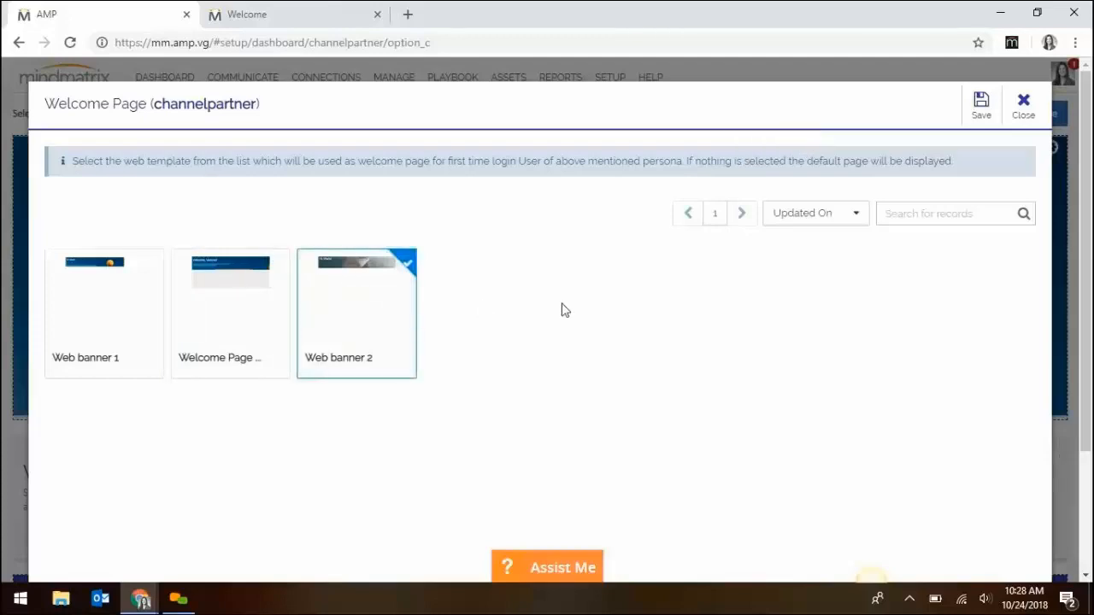
click(226, 288)
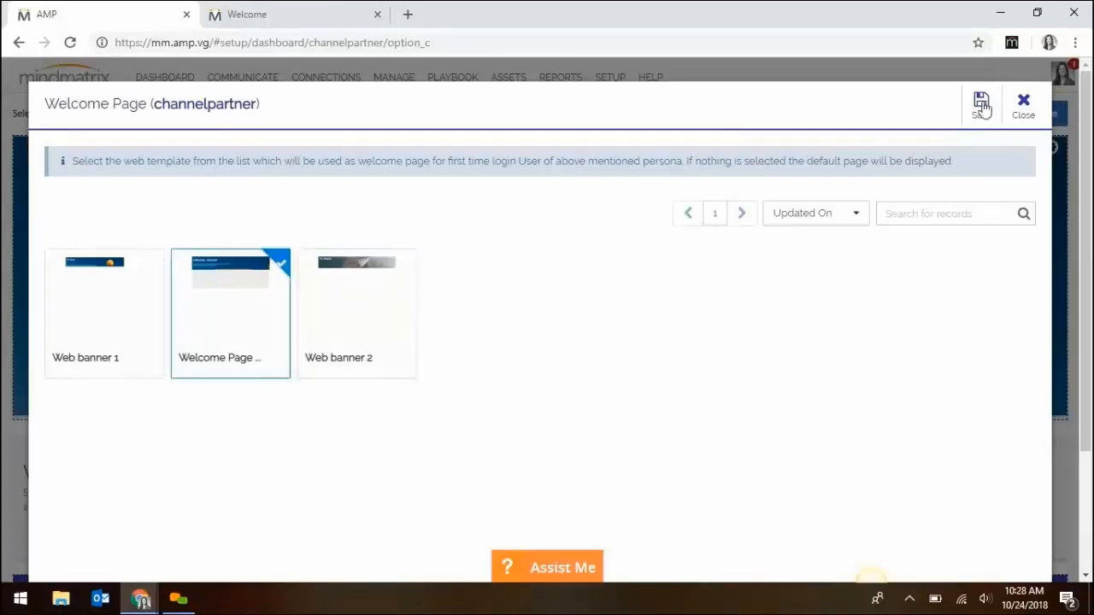
click(981, 104)
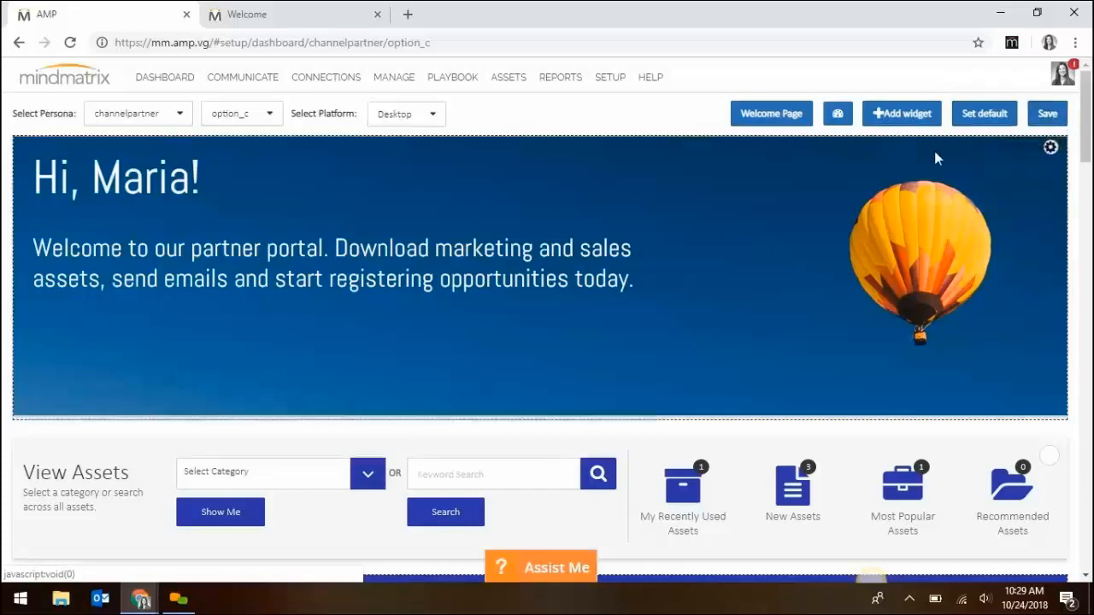
Step: Open the list of available dashboard widgets, review it, and close it without making changes
click(897, 119)
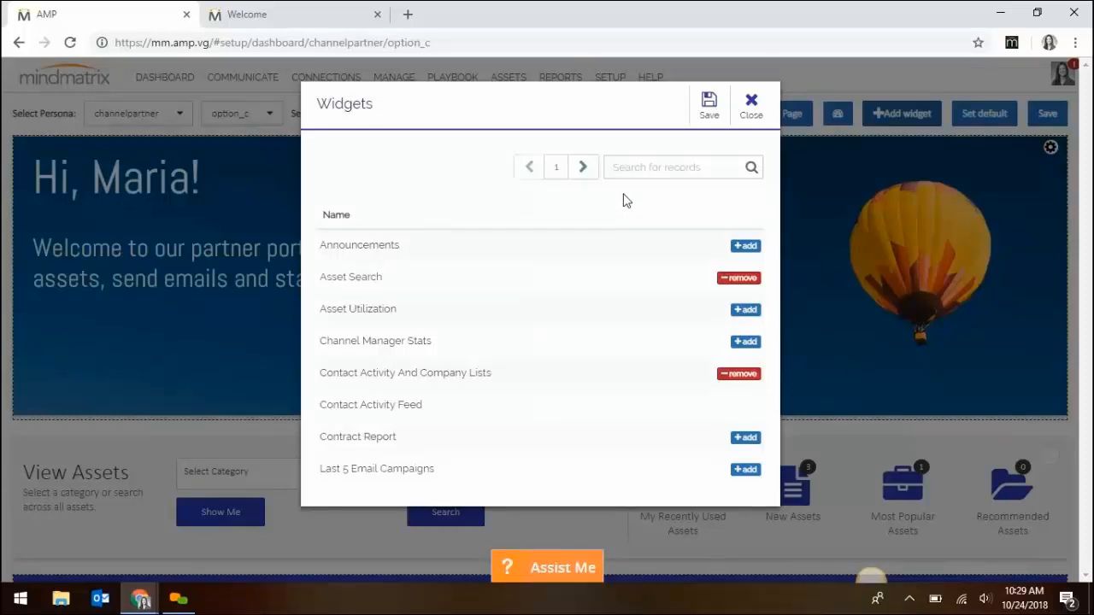
click(756, 103)
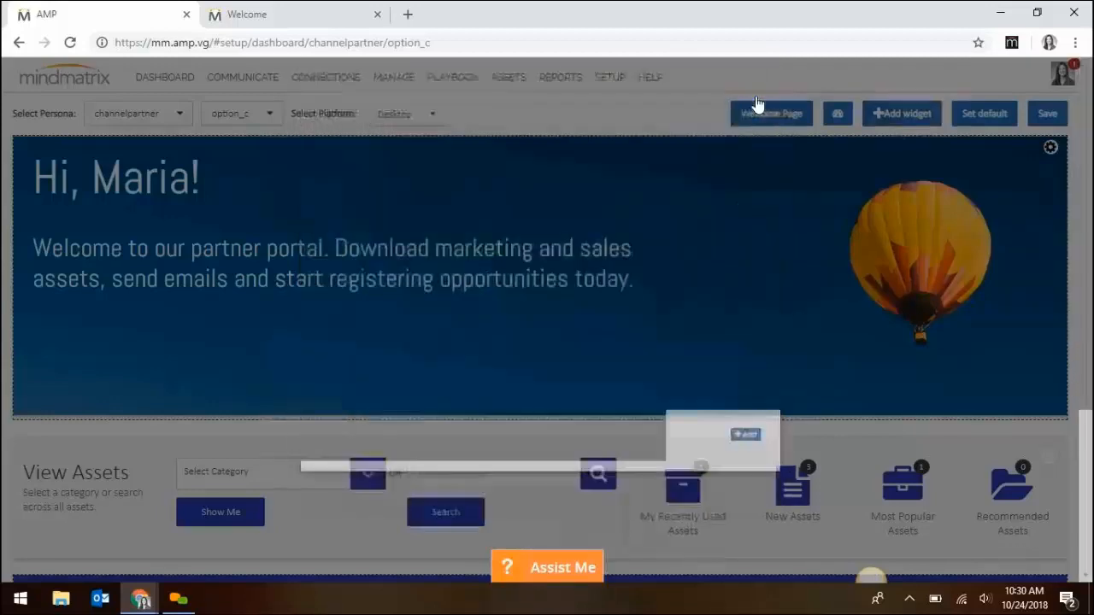